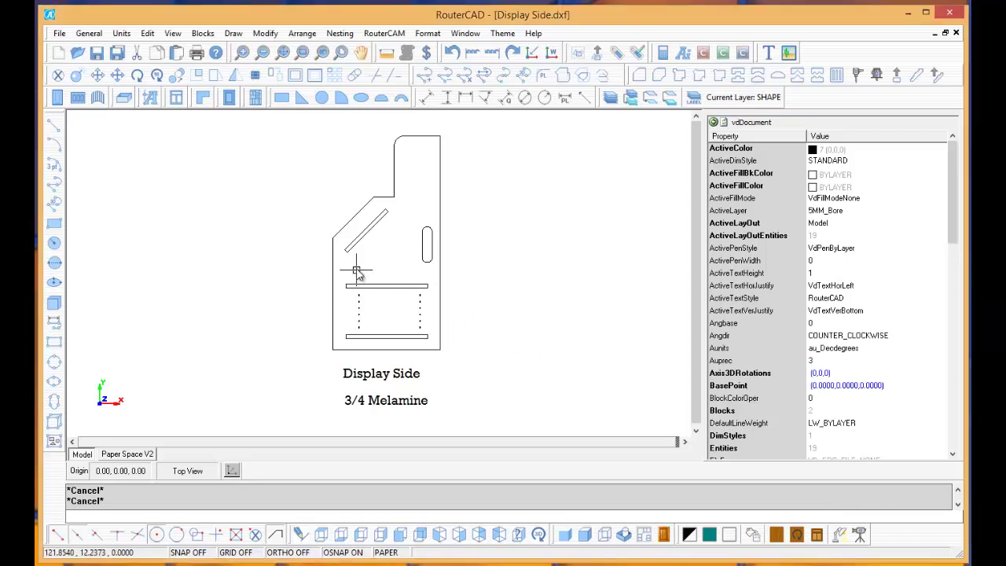
# Inspect the Display Side panel drawing in isometric view, then return to the top view.
pyautogui.moveTo(354, 285); pyautogui.dragTo(367, 291, button='middle')
pyautogui.scroll(2, 369, 293)
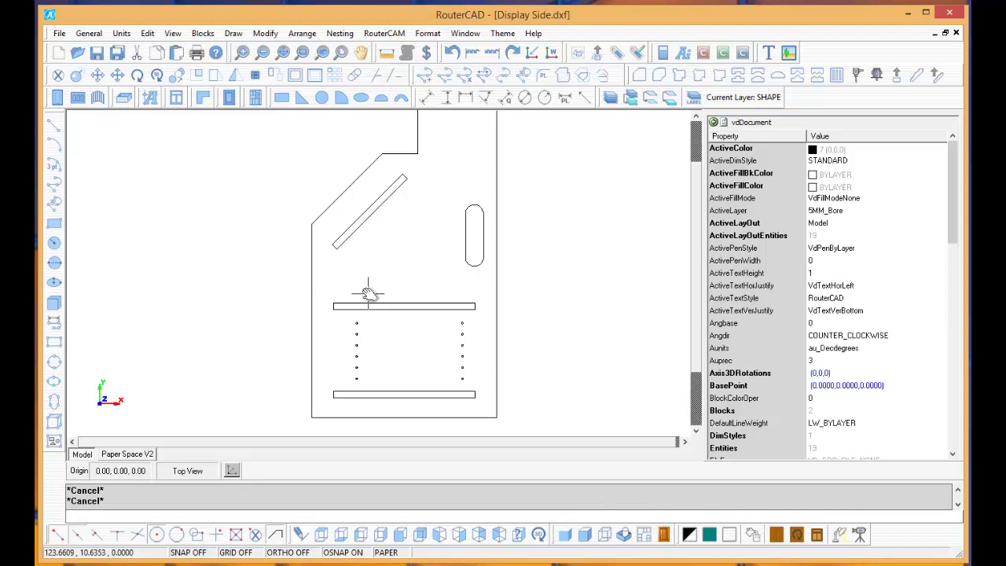
pyautogui.scroll(-2, 369, 293)
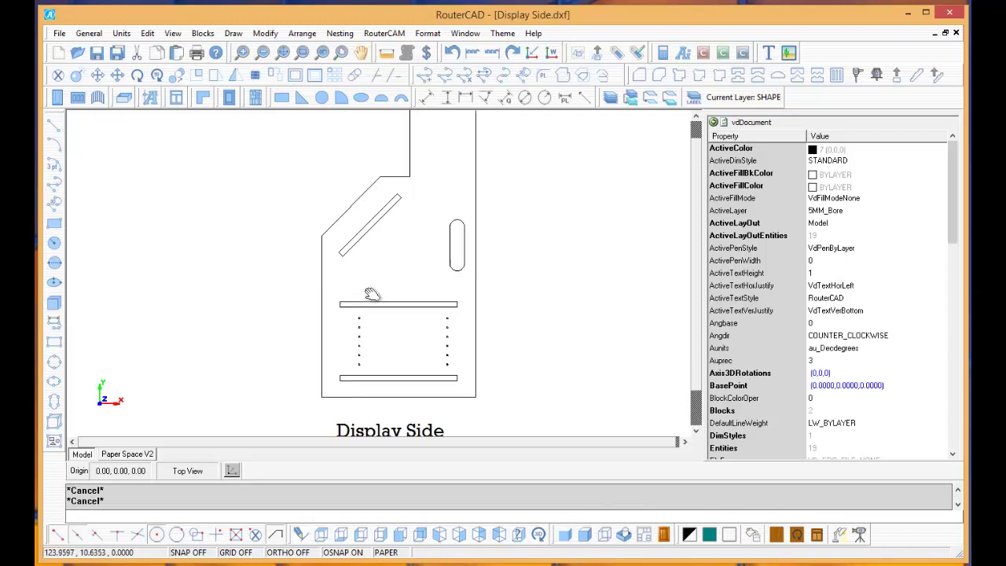
pyautogui.scroll(-1, 422, 266)
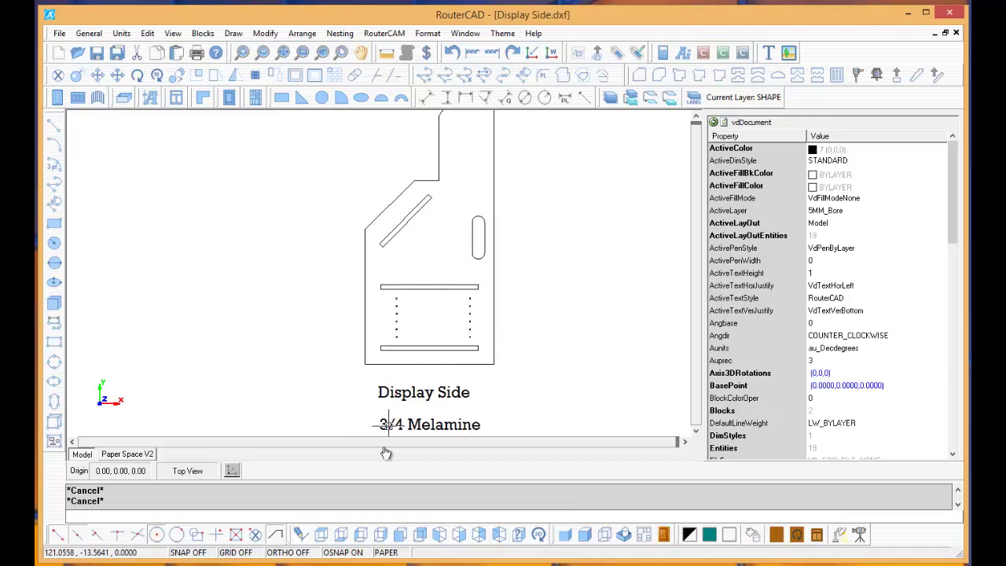
pyautogui.click(459, 535)
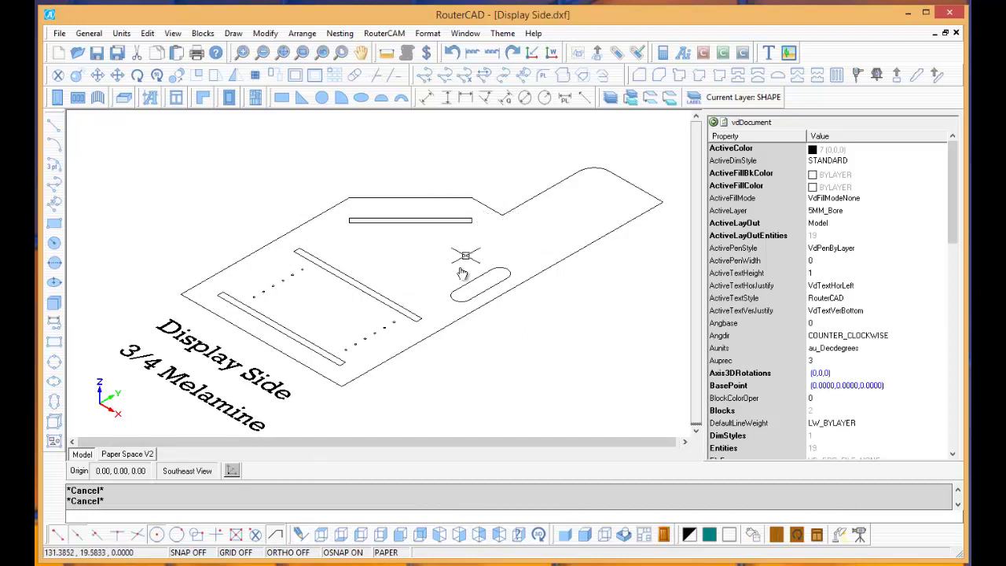
pyautogui.click(322, 535)
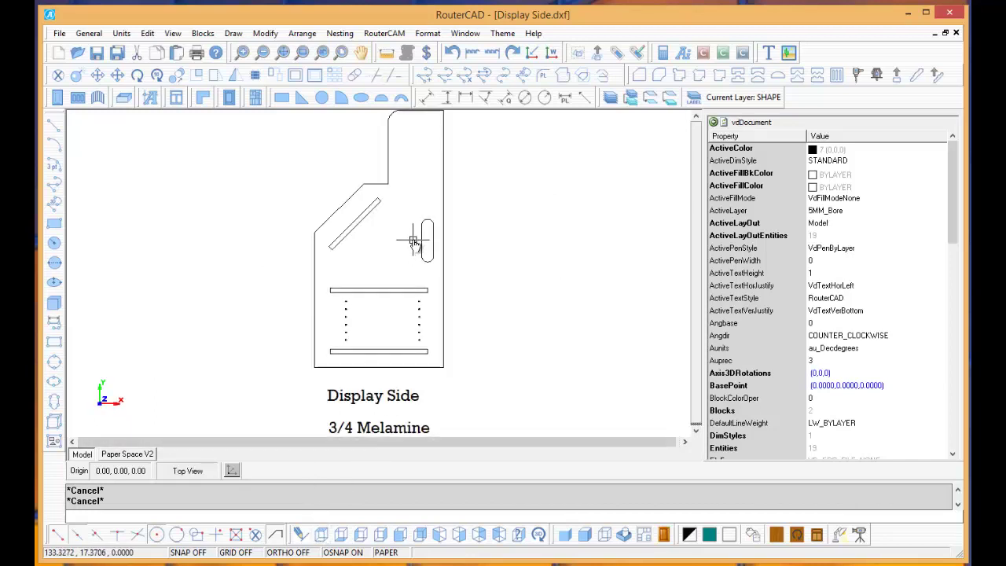
pyautogui.scroll(-1, 422, 259)
pyautogui.moveTo(422, 259); pyautogui.dragTo(423, 264, button='middle')
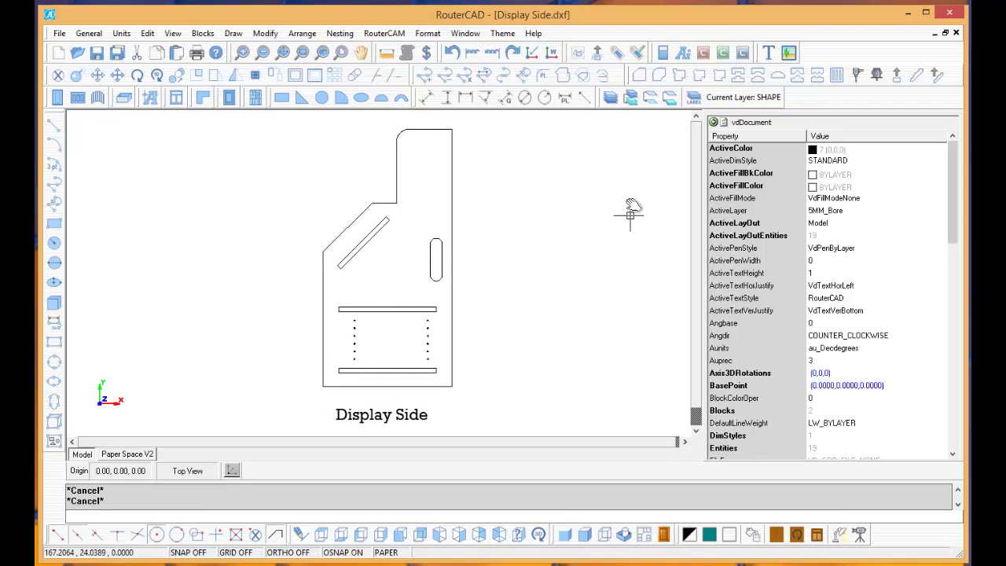
# Give the panel outline 0.75 thickness on the Shape router tool layer.
pyautogui.click(670, 100)
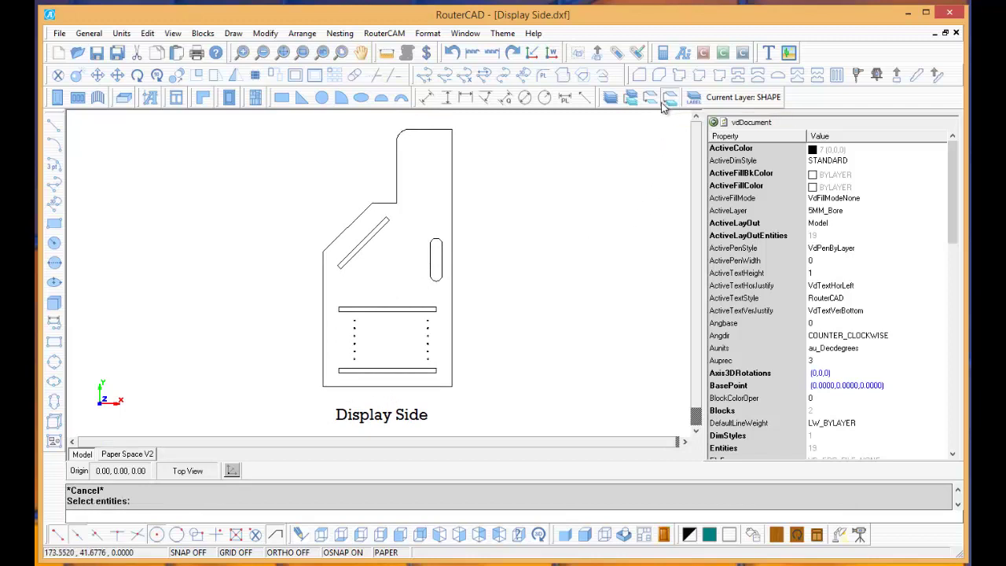
pyautogui.click(453, 183)
pyautogui.rightClick(456, 187)
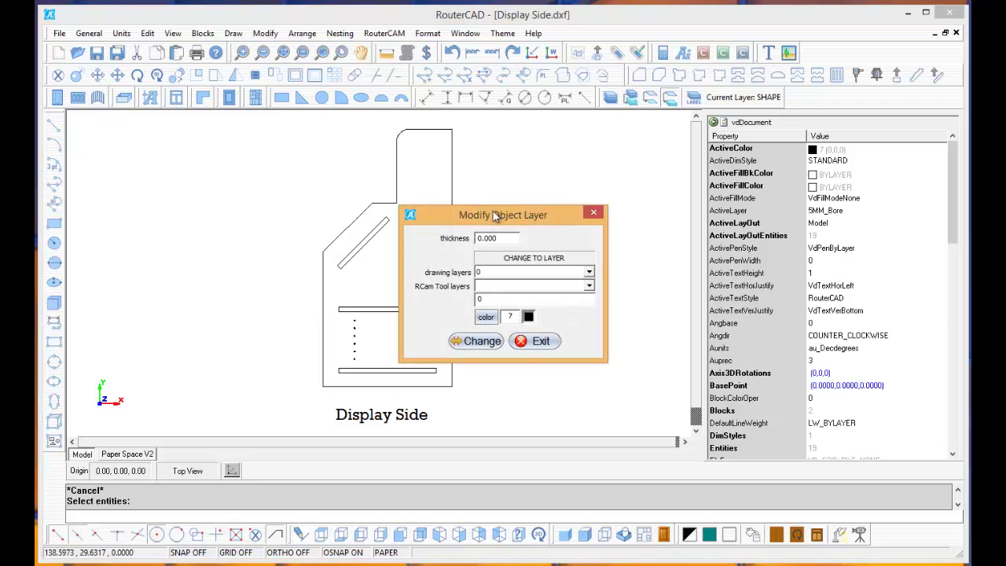
pyautogui.moveTo(493, 211)
pyautogui.mouseDown()
pyautogui.moveTo(550, 209)
pyautogui.moveTo(593, 183)
pyautogui.moveTo(586, 172)
pyautogui.mouseUp()
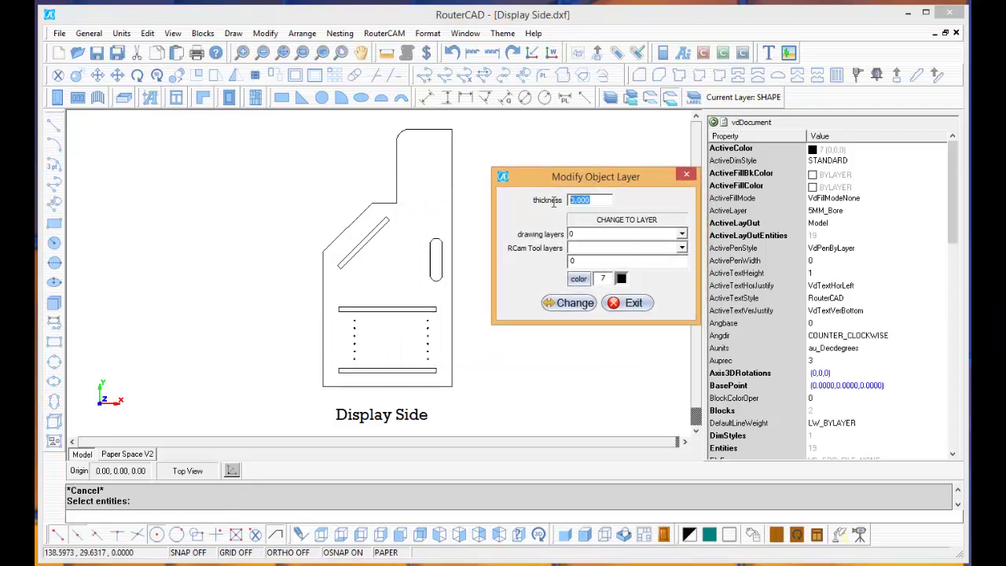
pyautogui.write('.75')
pyautogui.click(682, 249)
pyautogui.click(633, 259)
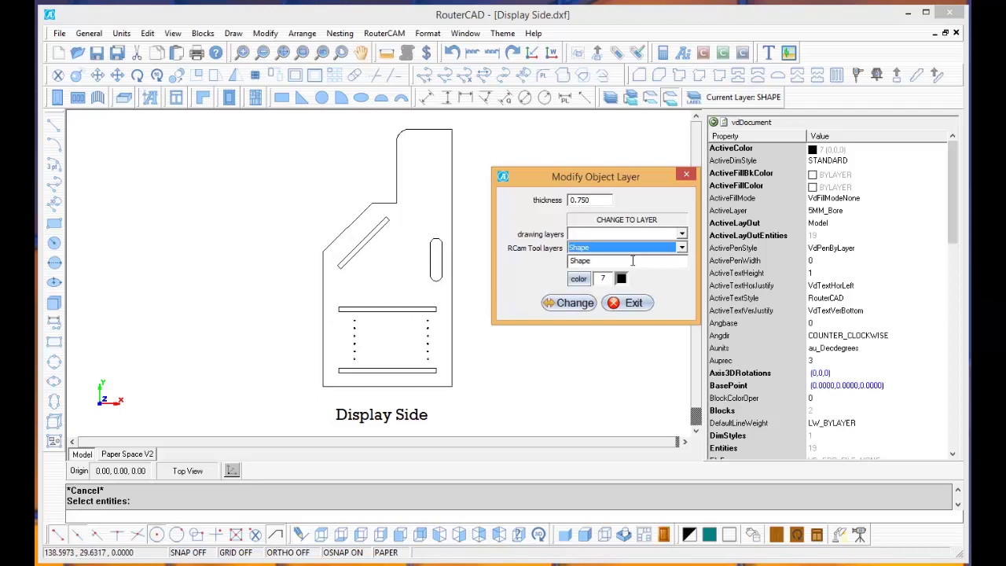
pyautogui.click(574, 305)
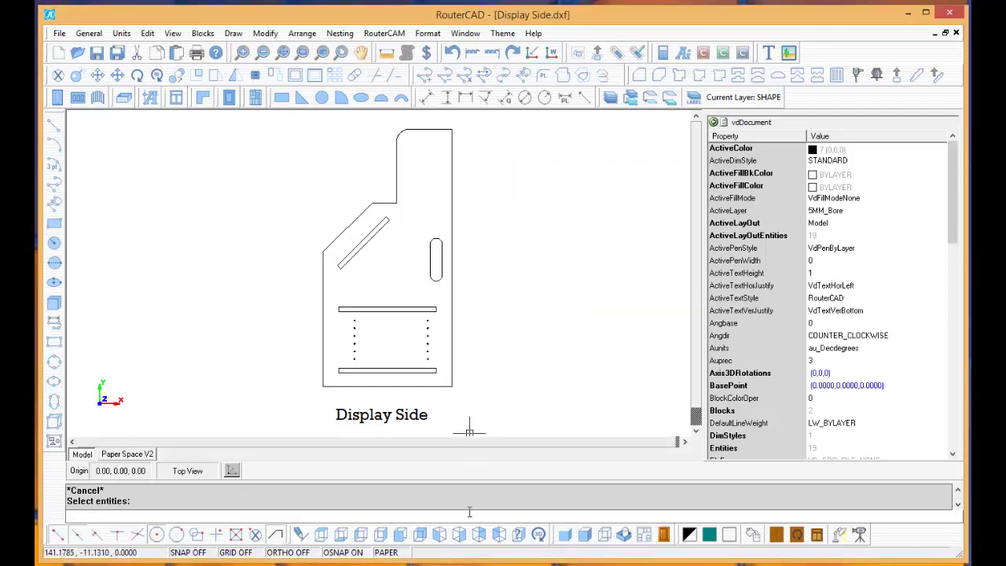
# Check the outline's new thickness in isometric view, then return to the top view.
pyautogui.click(461, 535)
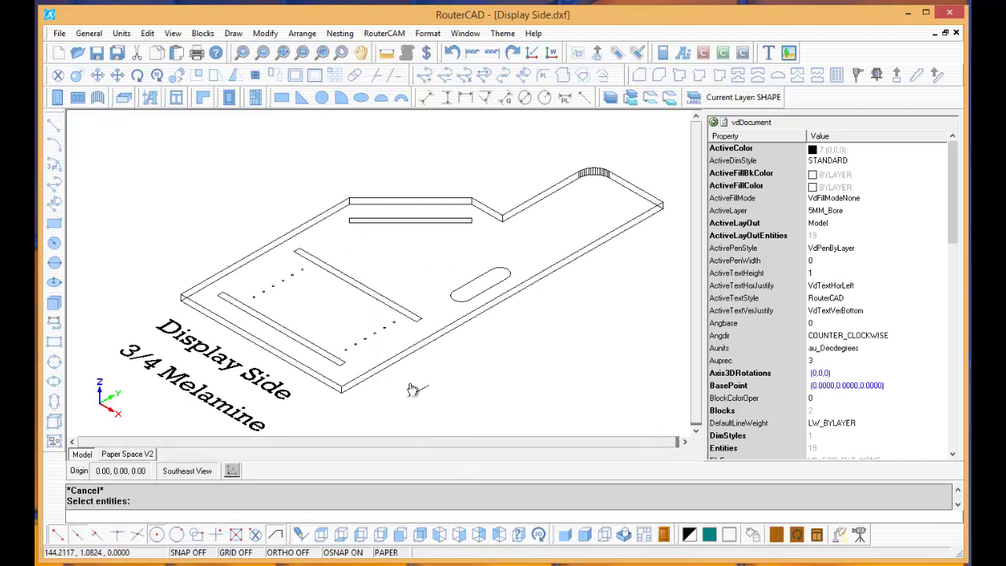
pyautogui.scroll(2, 342, 393)
pyautogui.scroll(-3, 342, 397)
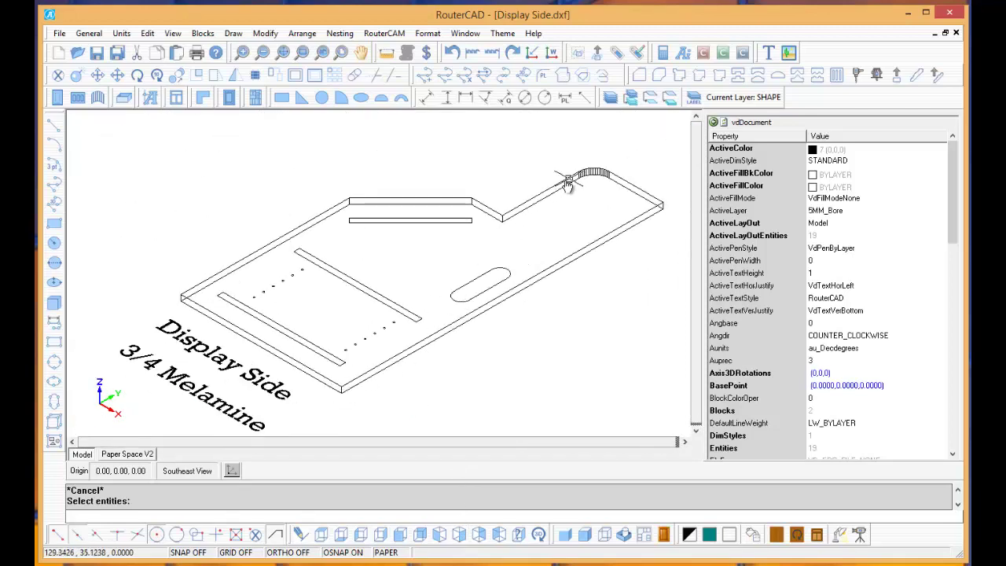
pyautogui.click(322, 535)
pyautogui.moveTo(402, 211); pyautogui.dragTo(474, 222, button='middle')
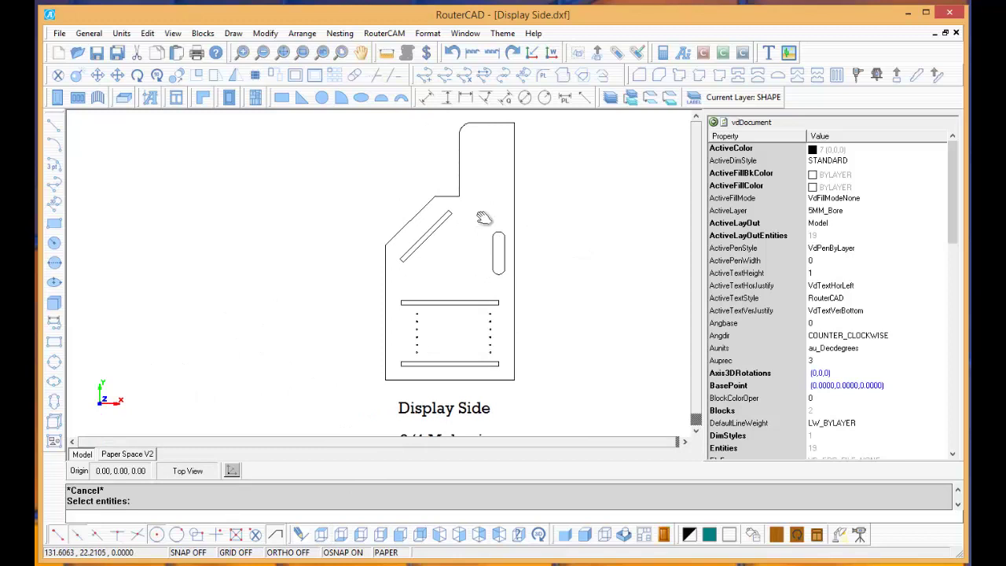
# Put the diagonal slot and both dado bars on the 3_8 Dado layer at 0.375 thickness.
pyautogui.click(670, 100)
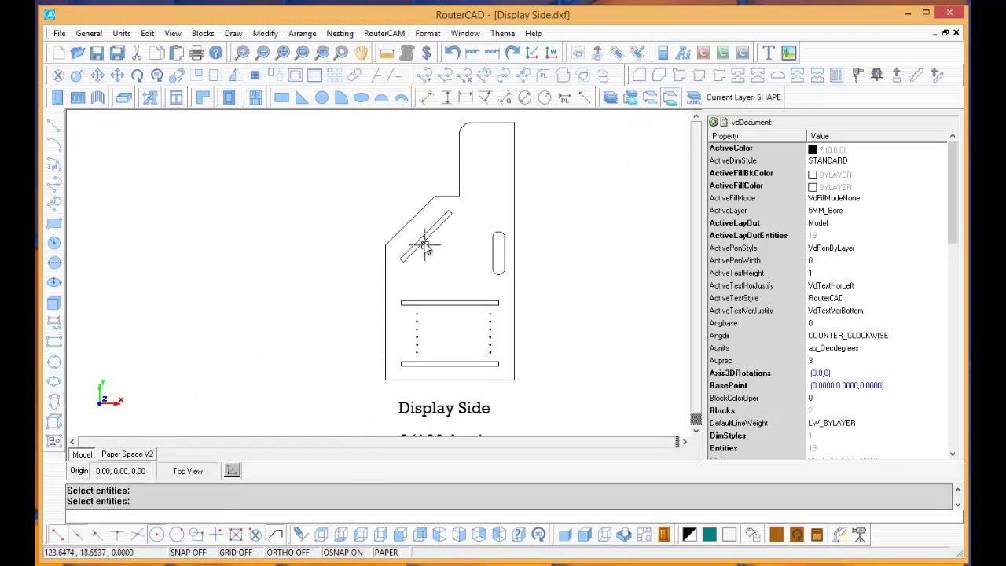
pyautogui.click(457, 302)
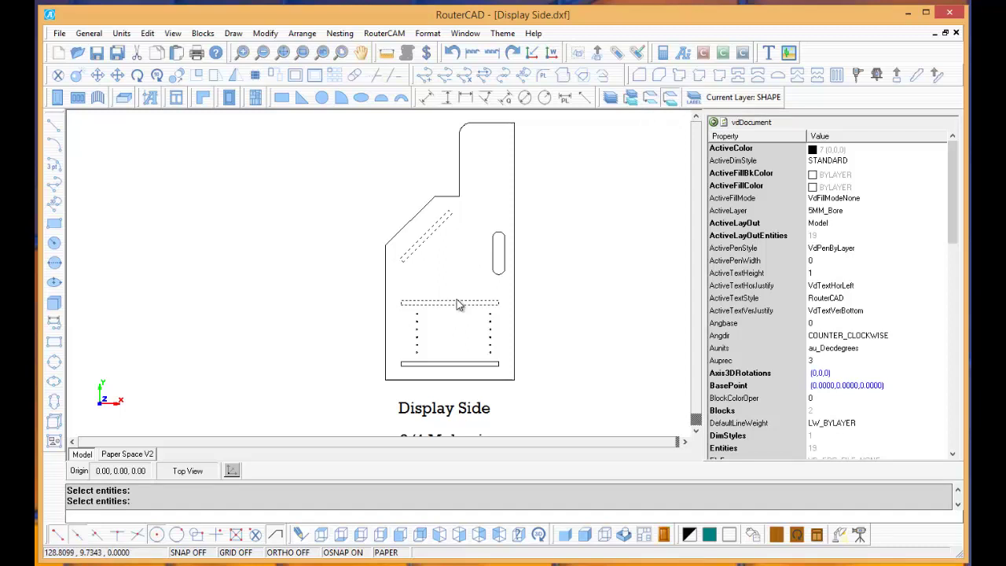
pyautogui.click(455, 364)
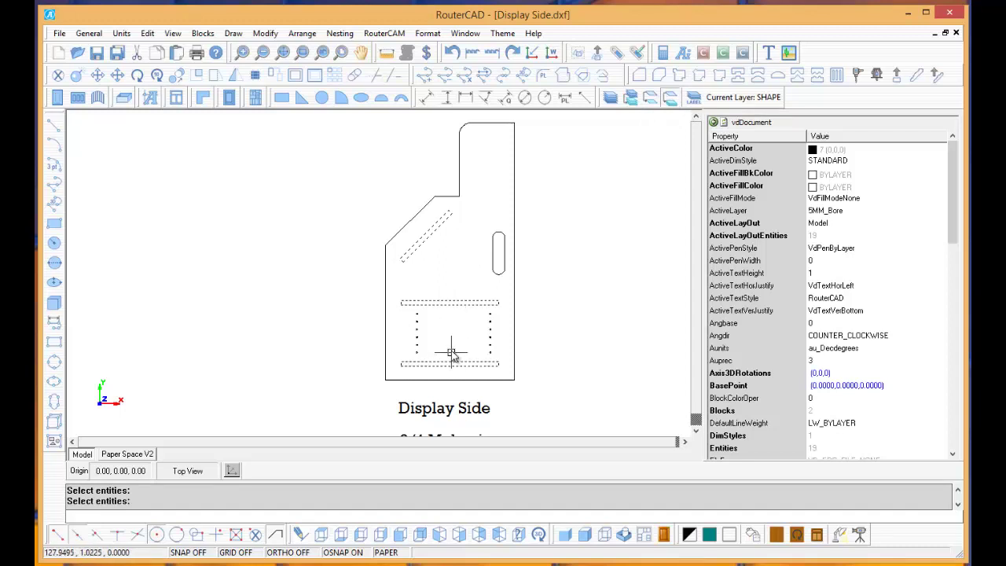
pyautogui.rightClick(449, 354)
pyautogui.moveTo(527, 220); pyautogui.dragTo(685, 204)
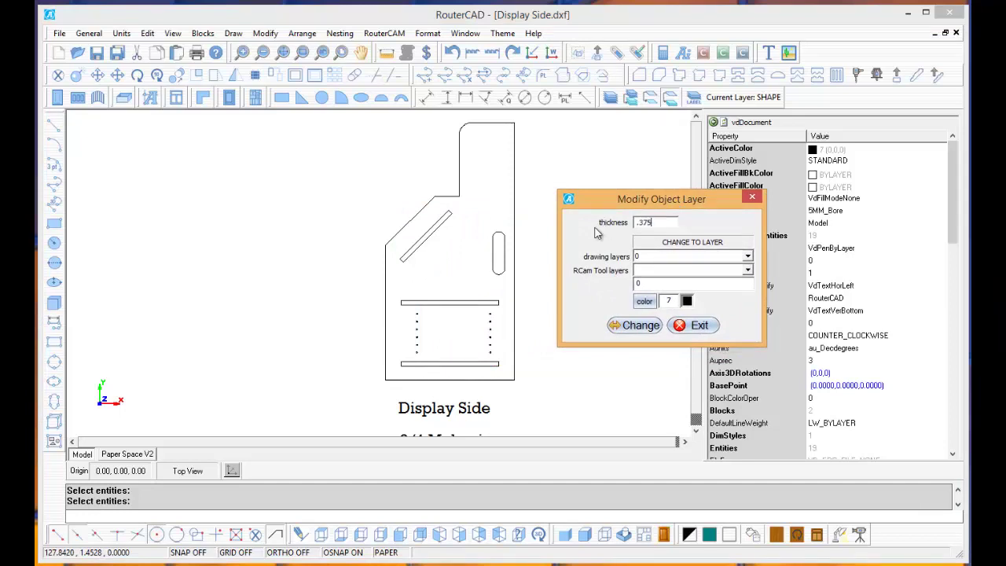
pyautogui.click(747, 272)
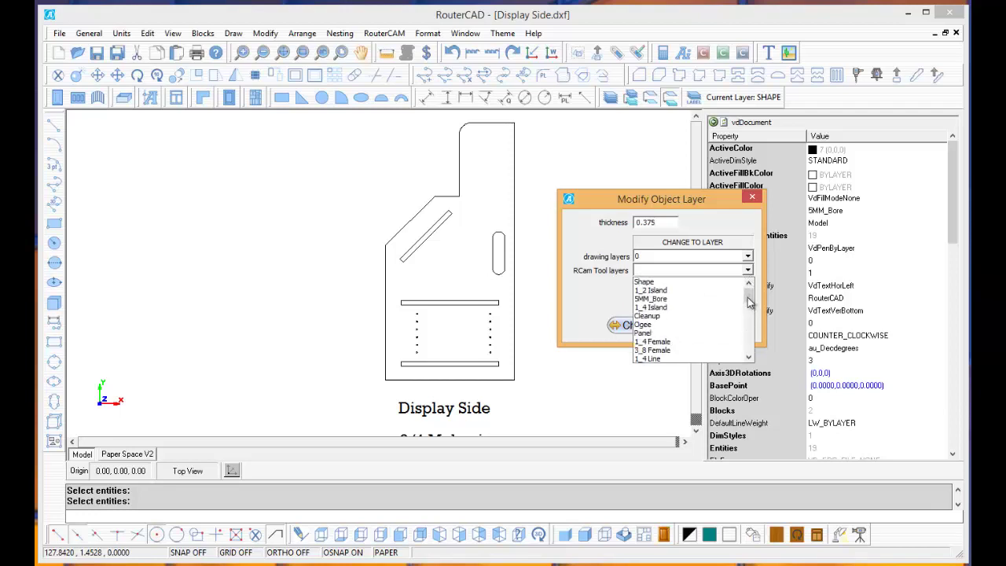
pyautogui.moveTo(749, 302); pyautogui.dragTo(749, 346)
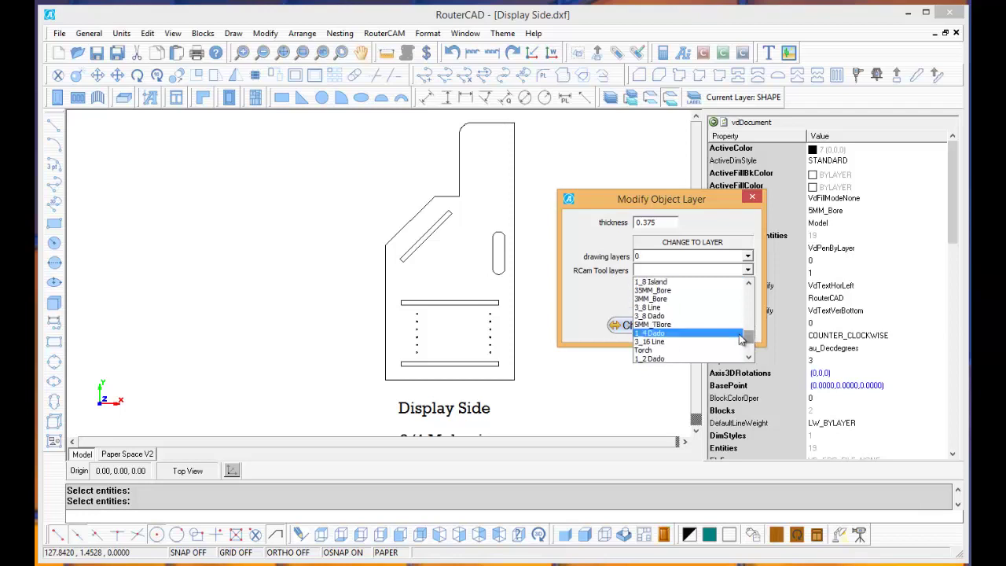
pyautogui.click(694, 316)
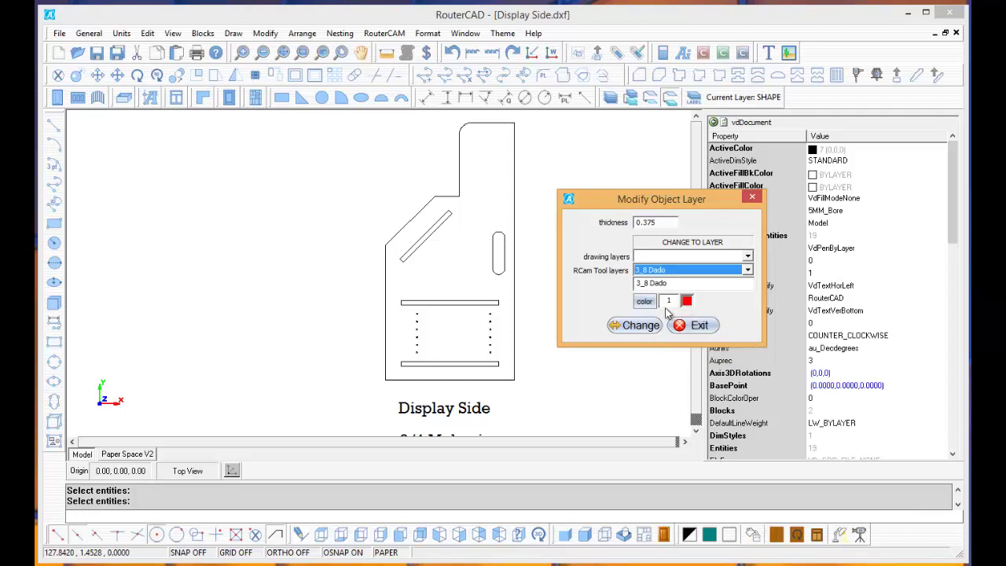
pyautogui.click(641, 325)
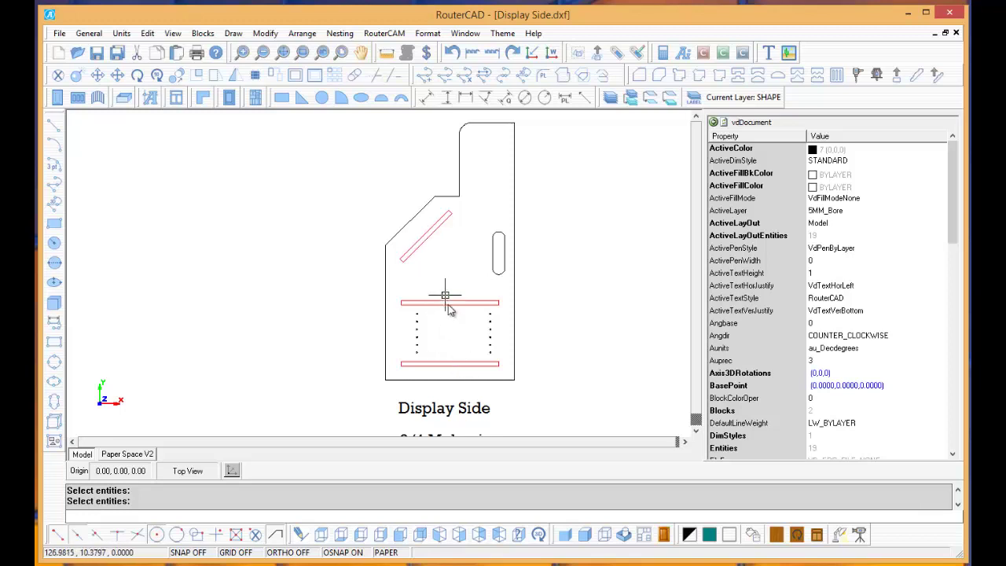
# Inspect the red dados in isometric view, then return to the top view.
pyautogui.click(460, 536)
pyautogui.scroll(5, 436, 332)
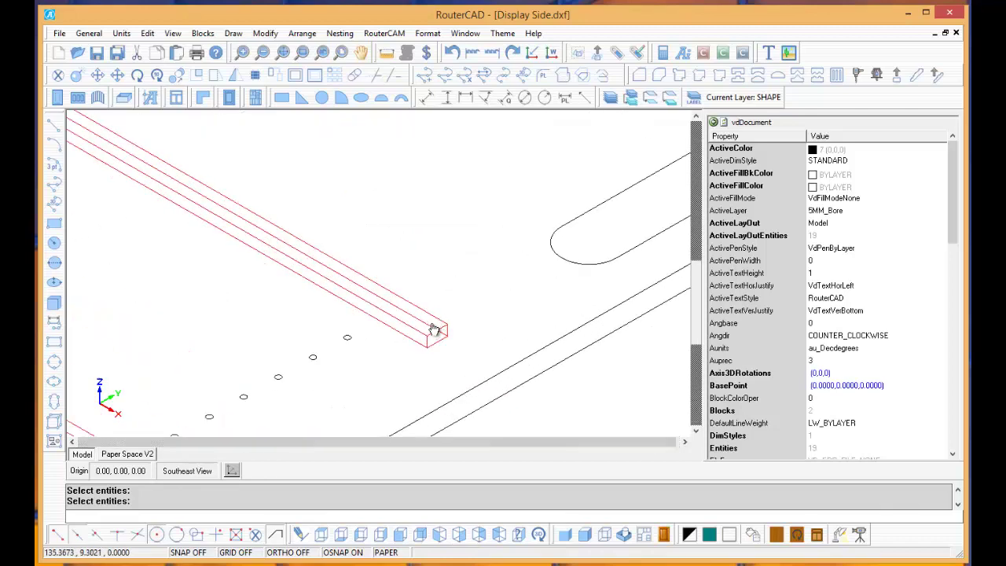
pyautogui.scroll(-5, 442, 328)
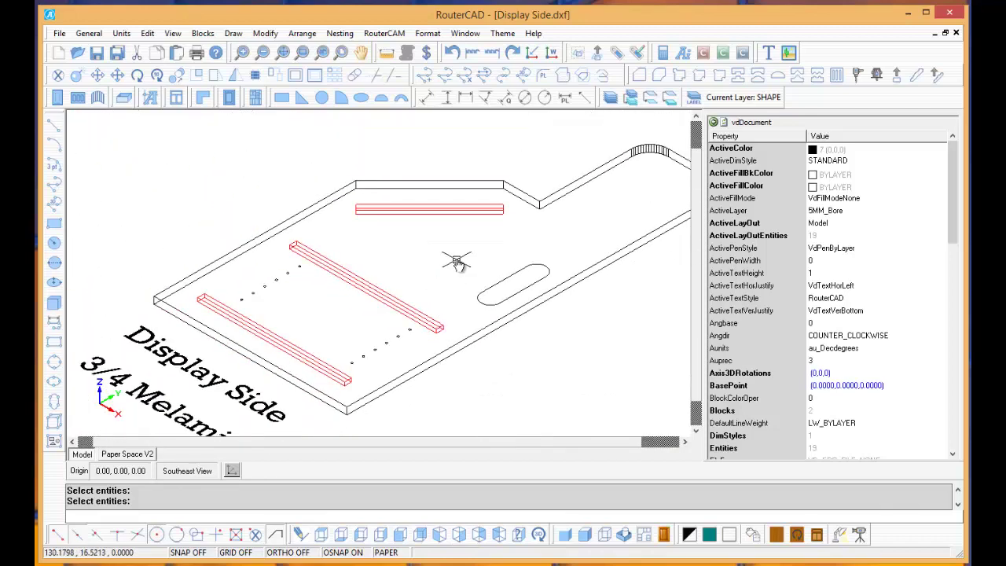
pyautogui.click(322, 536)
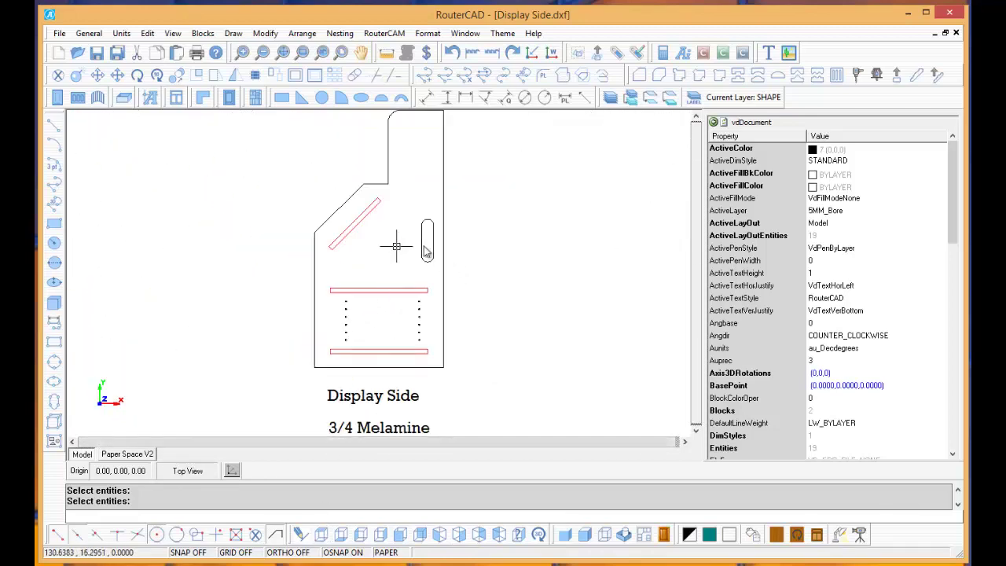
# Move the vertical slot to the 3_8 Female layer at 0.77 thickness, turning it blue.
pyautogui.scroll(3, 429, 248)
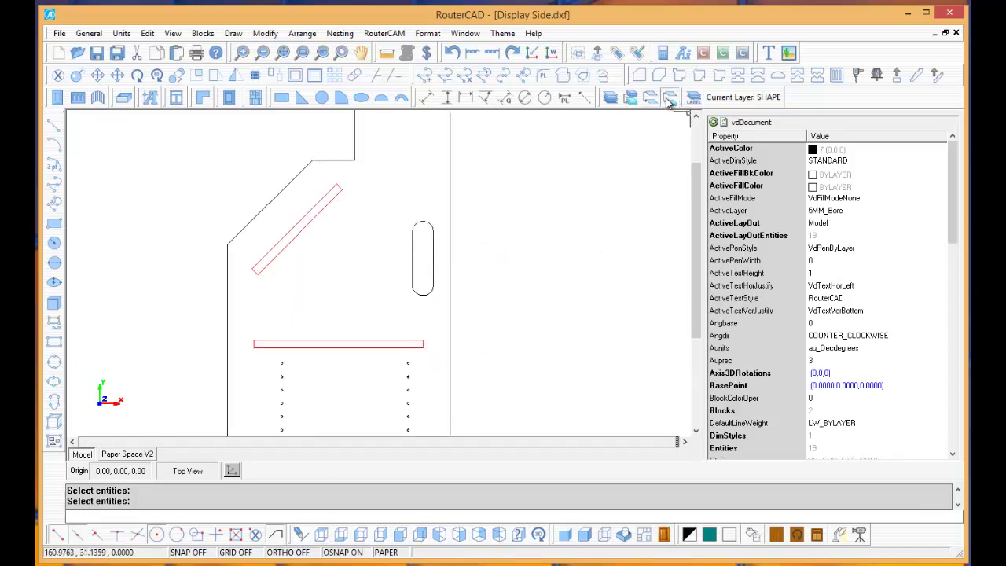
pyautogui.click(434, 260)
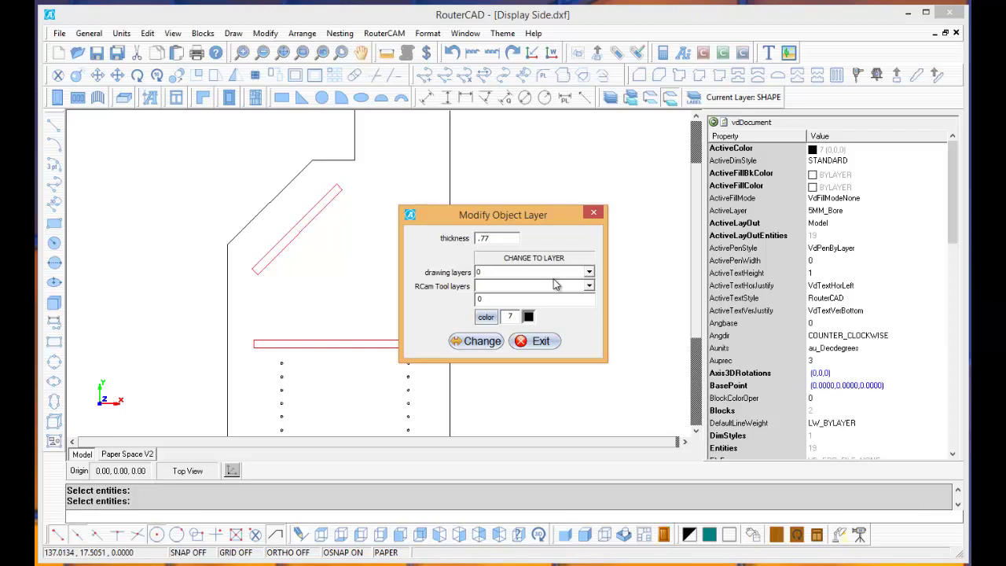
pyautogui.click(587, 287)
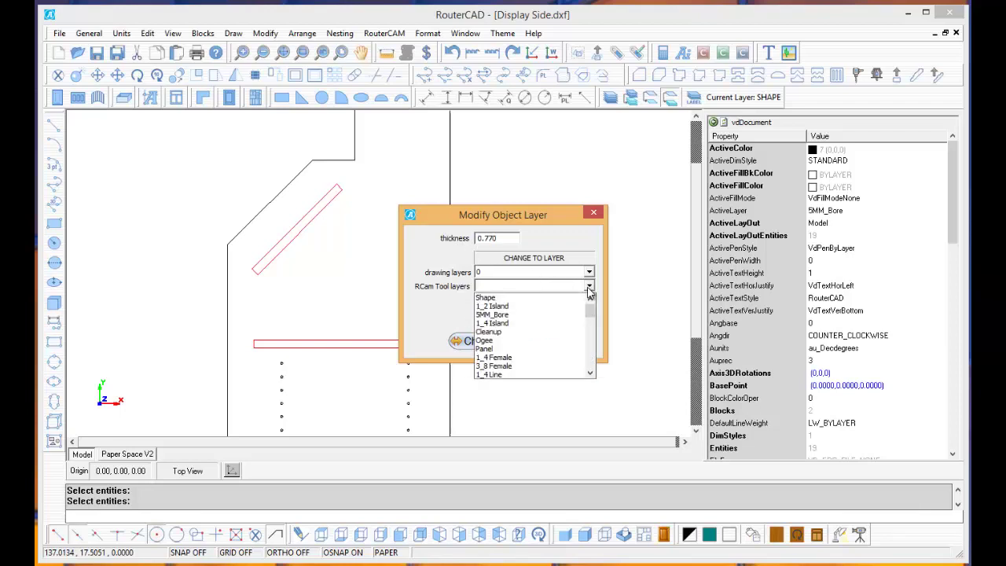
pyautogui.click(530, 366)
pyautogui.click(486, 344)
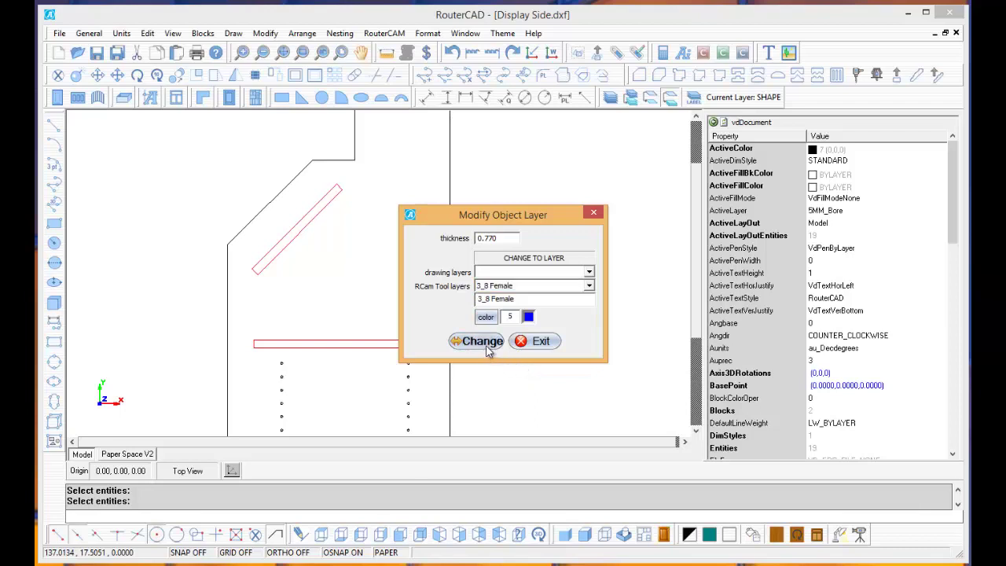
pyautogui.scroll(-4, 398, 354)
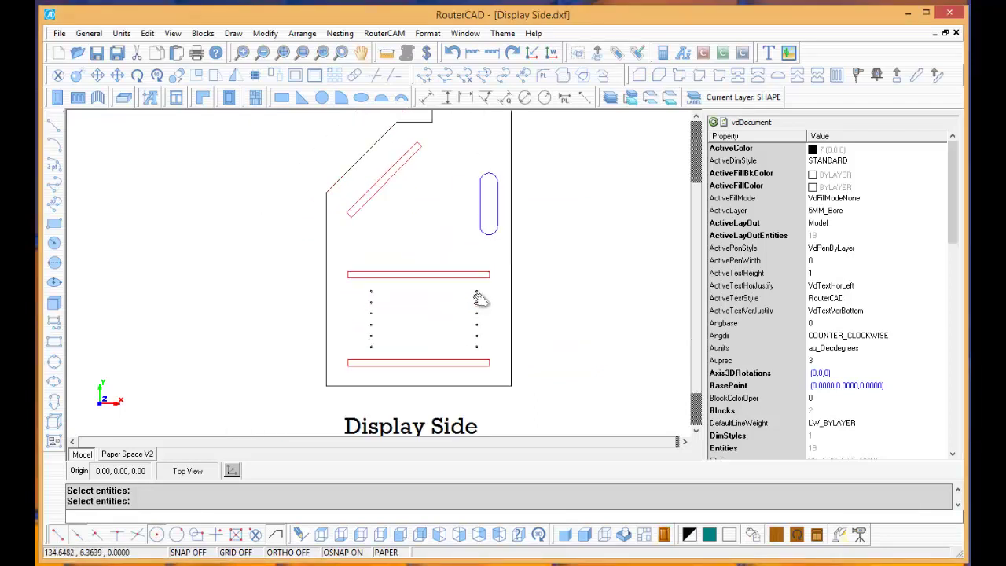
pyautogui.scroll(2, 390, 315)
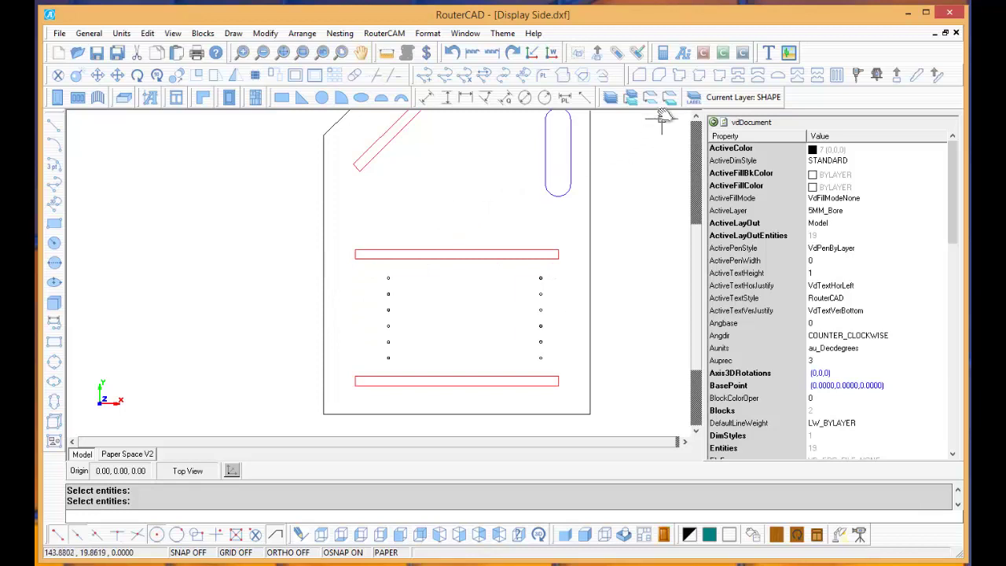
# Put both hole columns on the 5MM_Bore layer at 0.5 thickness, coloured green.
pyautogui.click(366, 268)
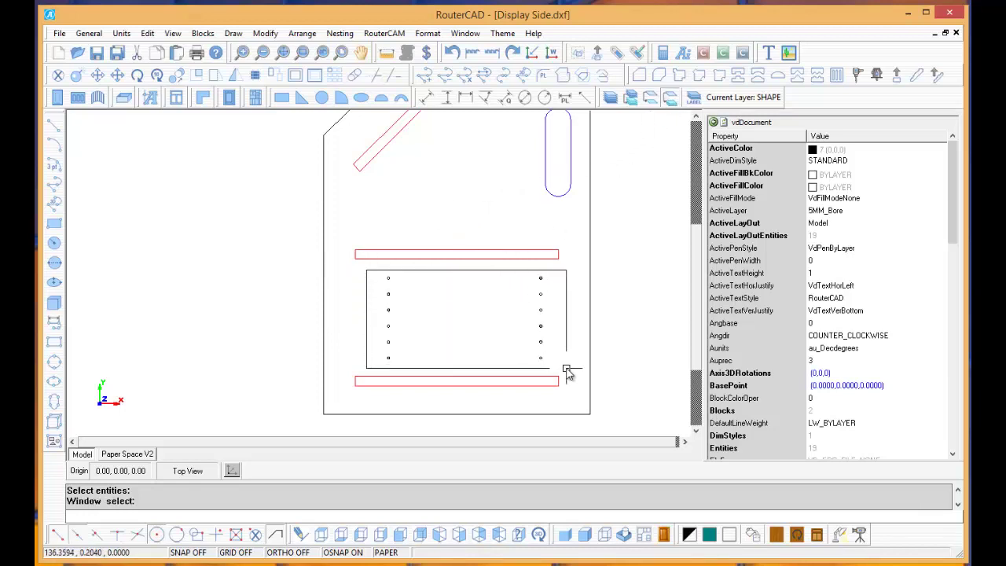
pyautogui.click(569, 368)
pyautogui.rightClick(569, 375)
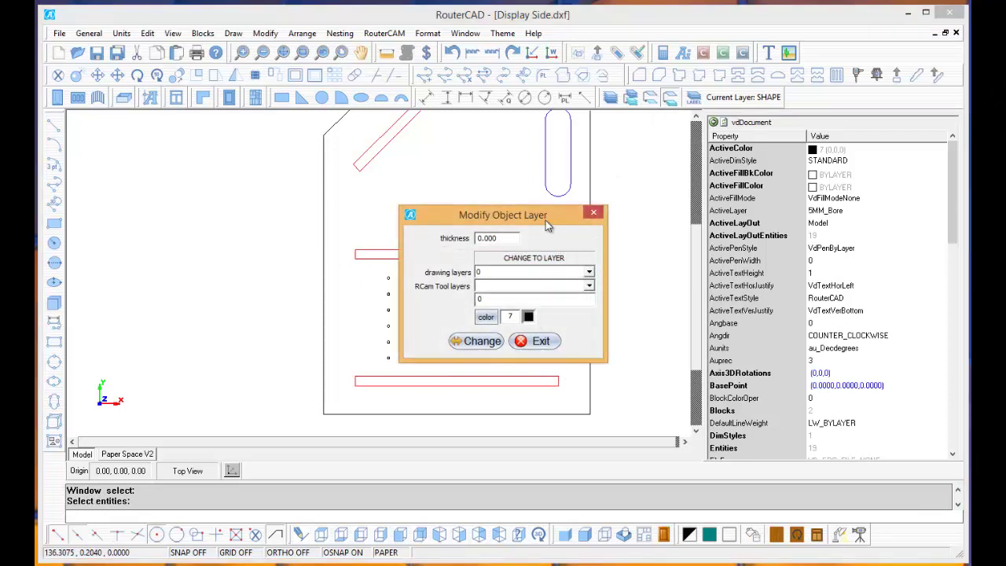
pyautogui.moveTo(546, 221); pyautogui.dragTo(610, 218)
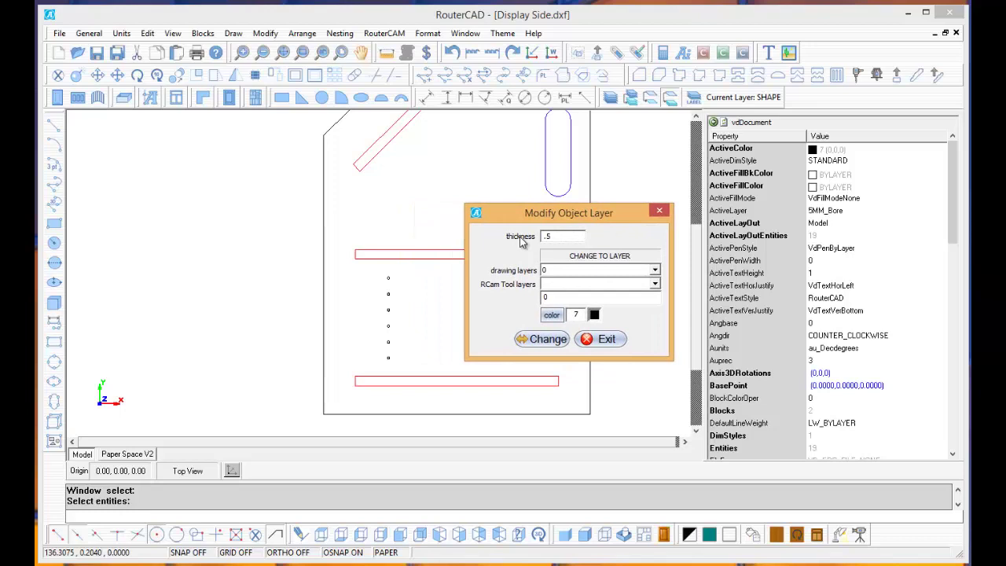
pyautogui.click(655, 283)
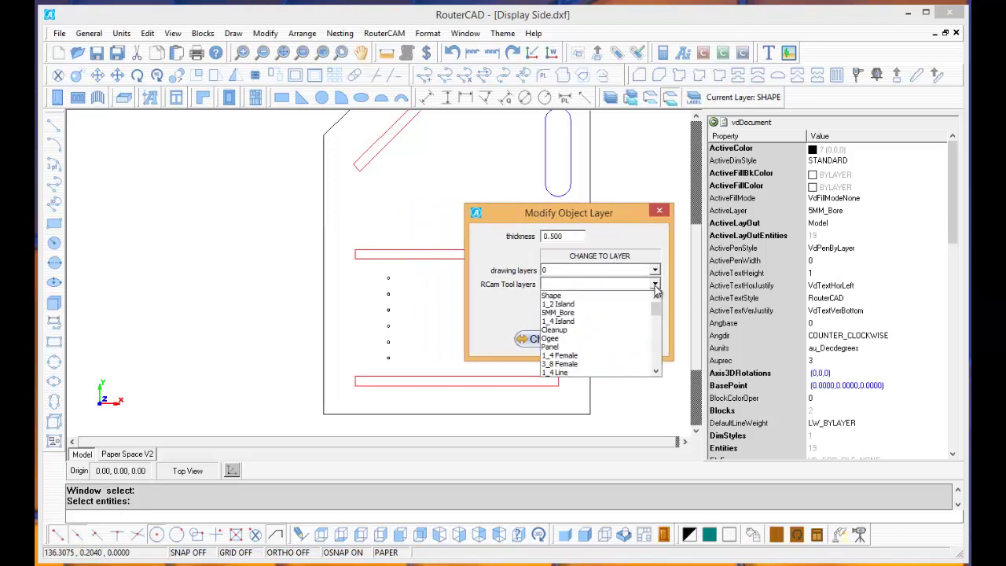
pyautogui.click(582, 312)
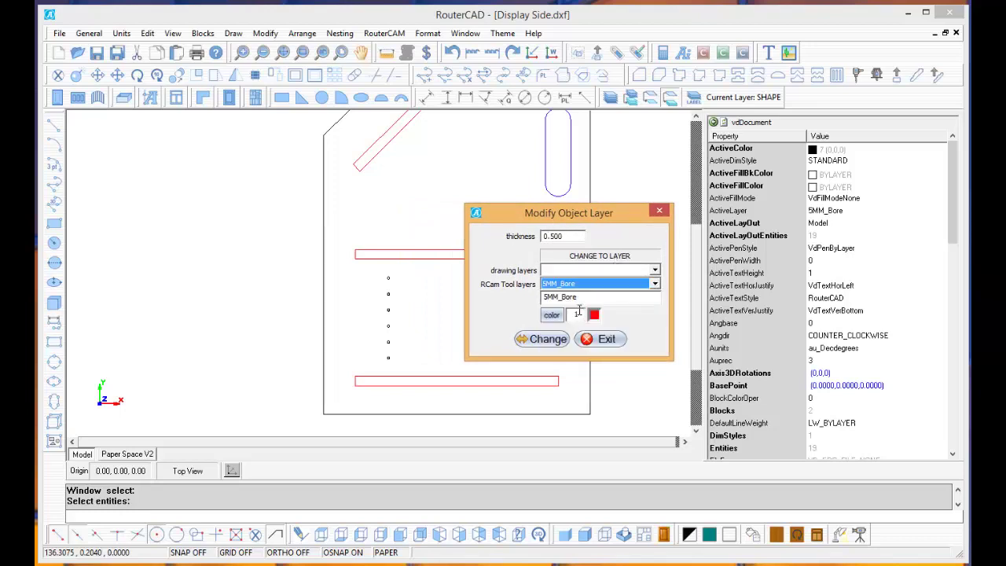
pyautogui.click(550, 339)
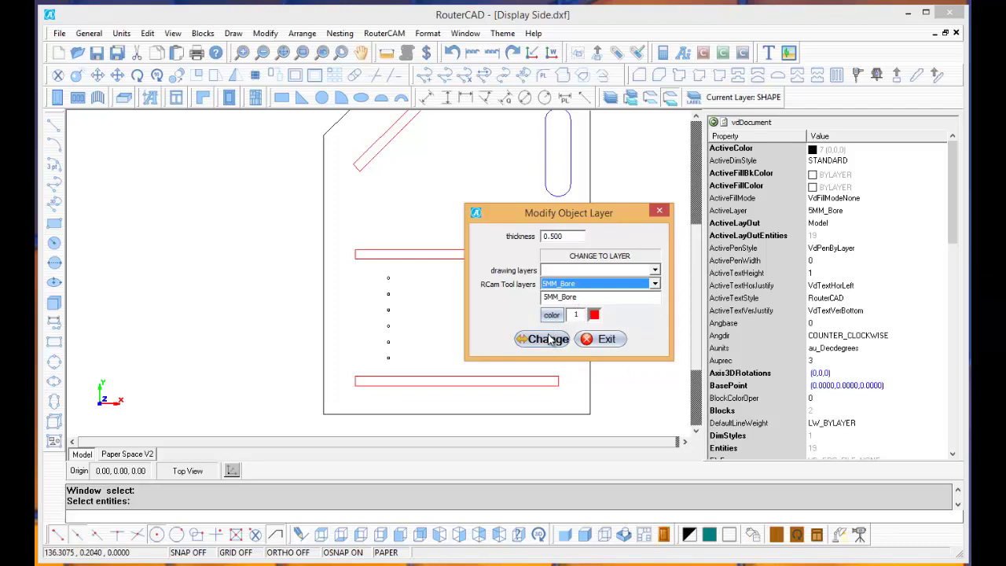
pyautogui.click(552, 314)
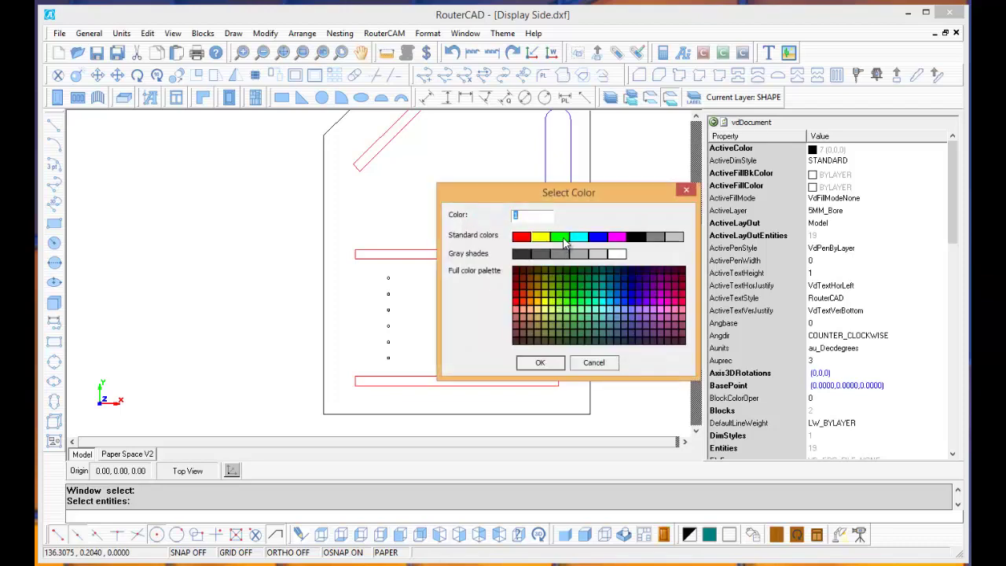
pyautogui.click(542, 362)
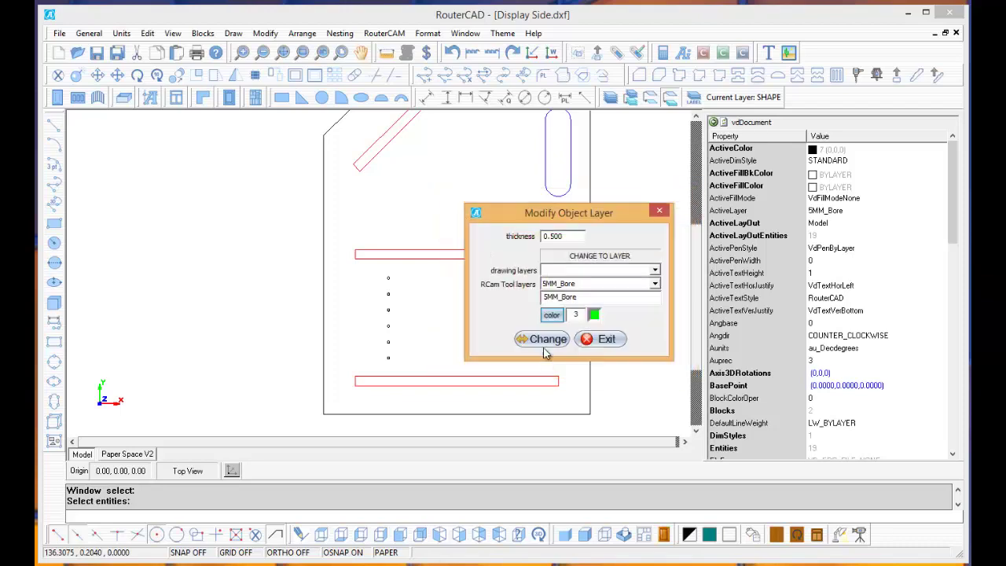
pyautogui.click(544, 339)
pyautogui.scroll(4, 464, 292)
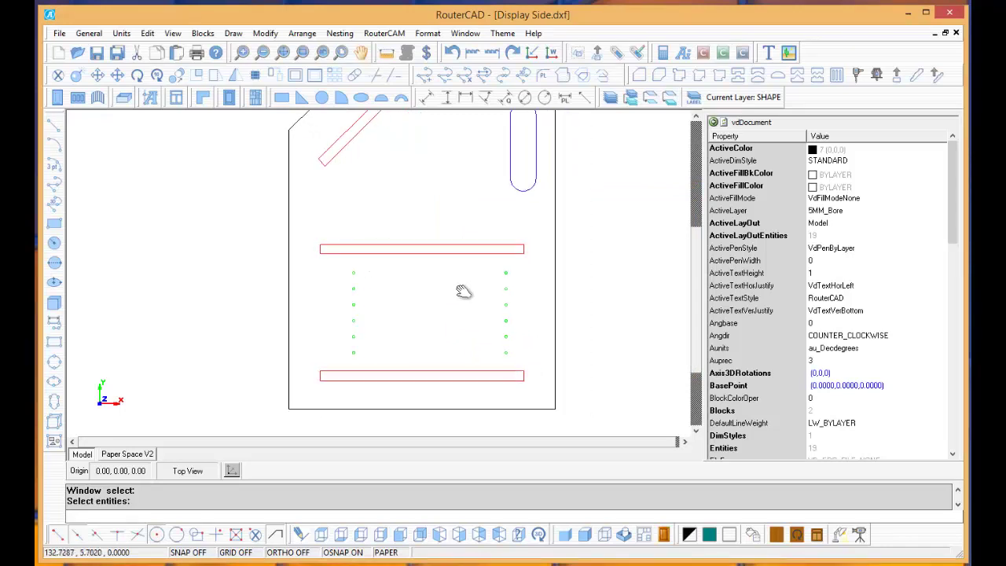
pyautogui.scroll(-3, 476, 294)
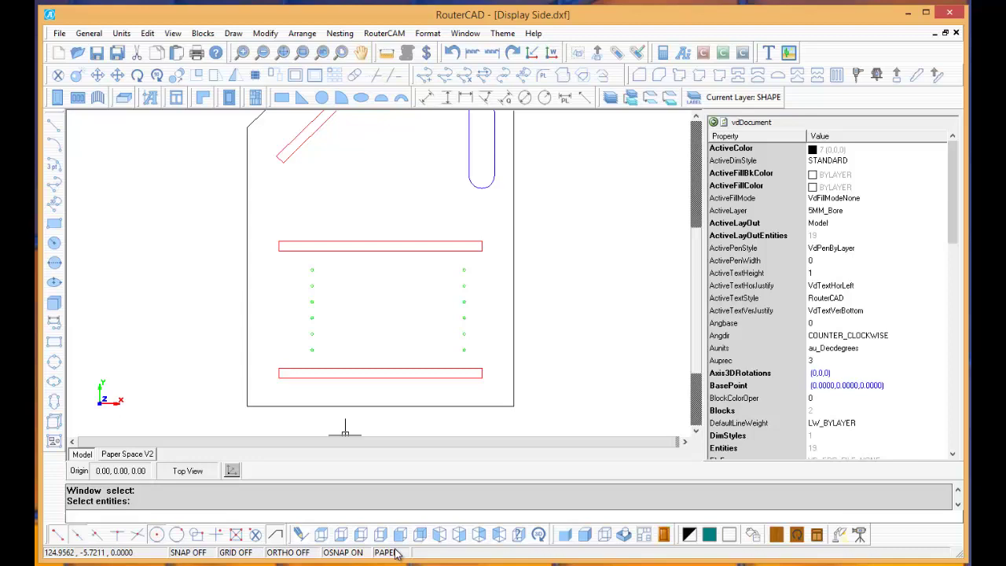
pyautogui.click(458, 534)
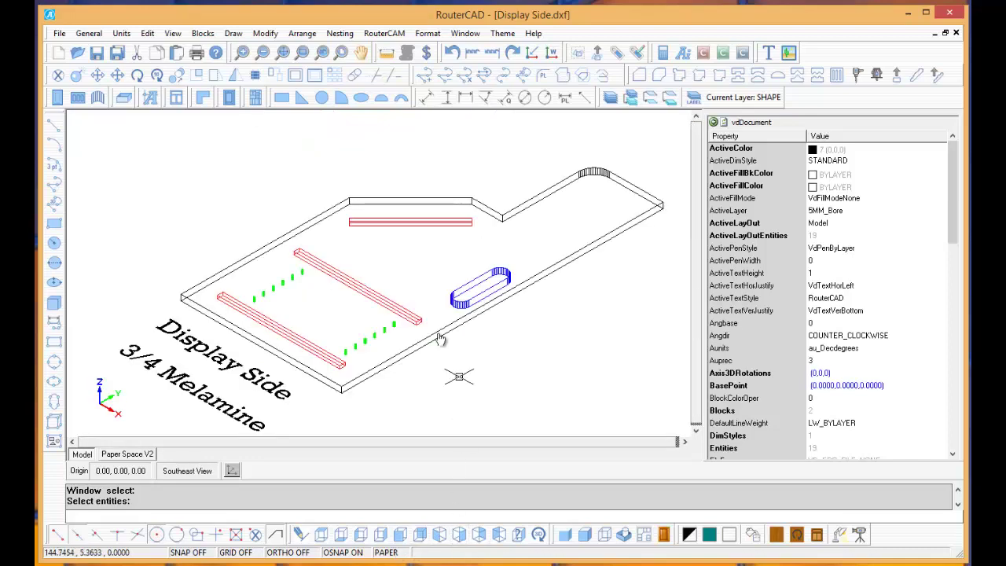
pyautogui.scroll(4, 340, 350)
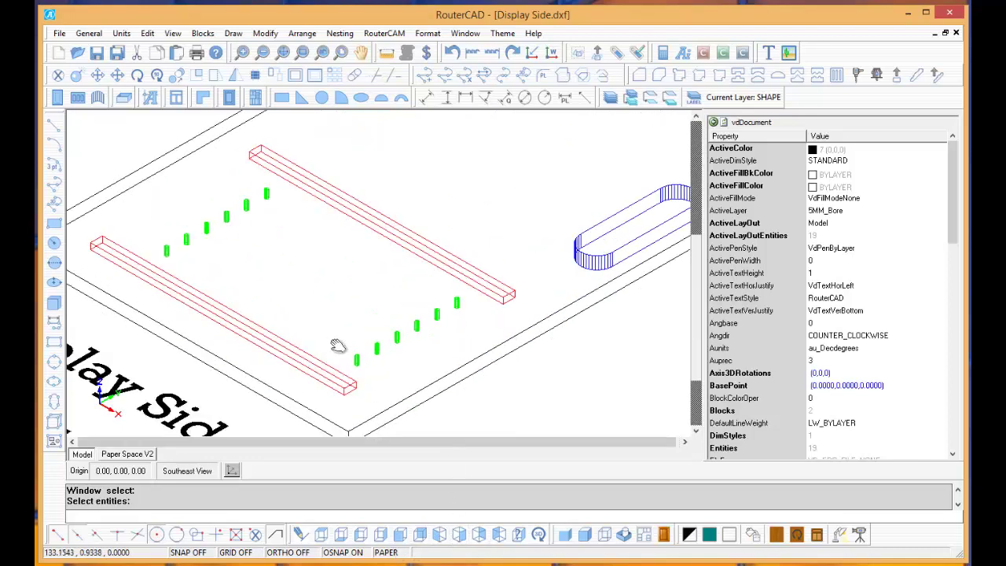
pyautogui.scroll(-4, 338, 348)
pyautogui.moveTo(359, 286)
pyautogui.mouseDown(button='middle')
pyautogui.moveTo(321, 296)
pyautogui.moveTo(346, 303)
pyautogui.mouseUp(button='middle')
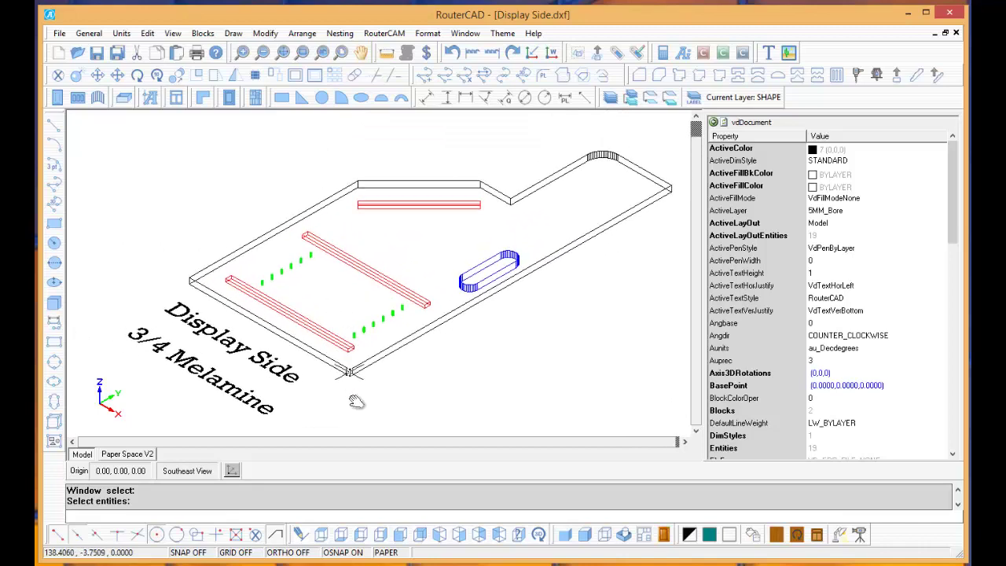
pyautogui.click(322, 535)
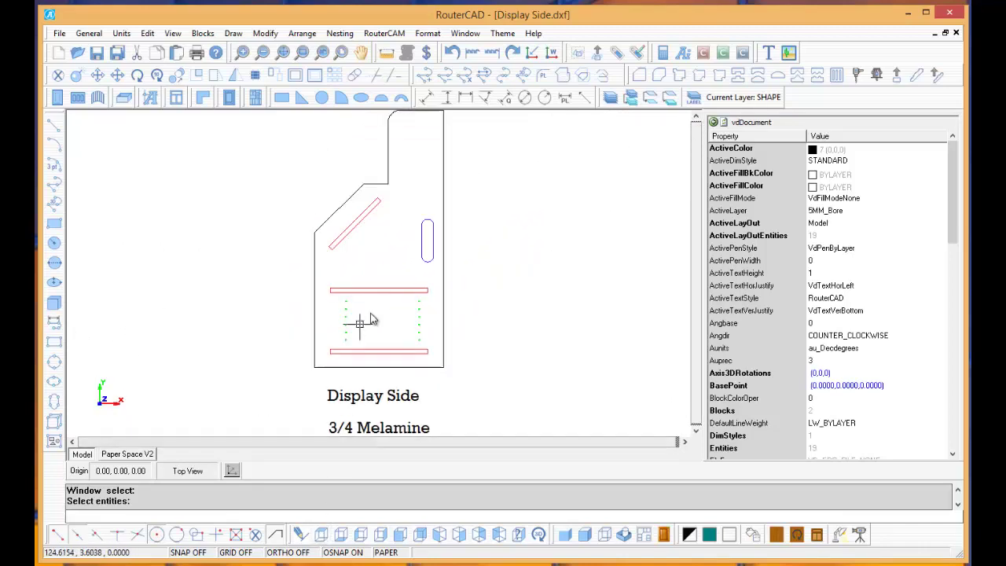
pyautogui.moveTo(449, 280); pyautogui.dragTo(448, 287, button='middle')
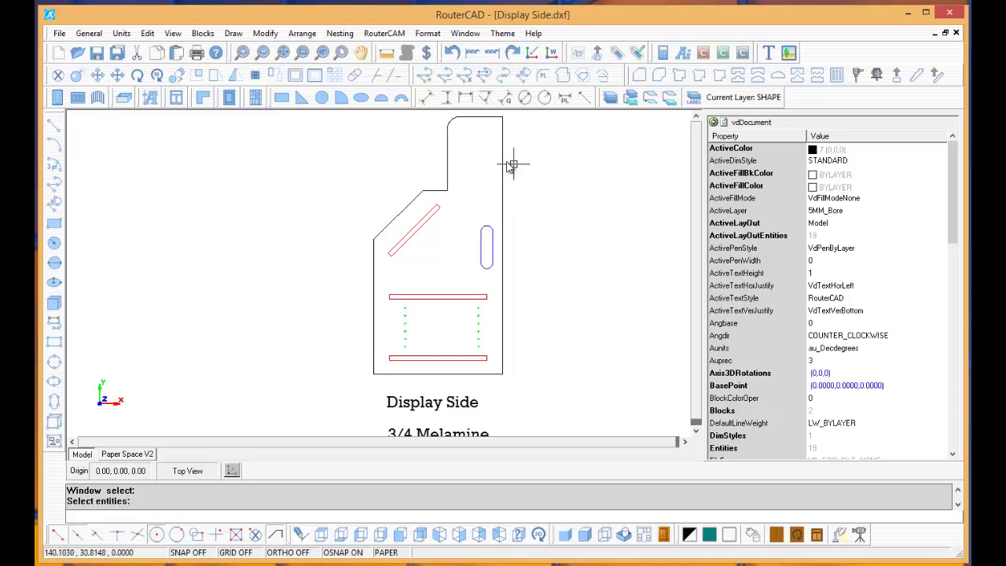
pyautogui.click(341, 35)
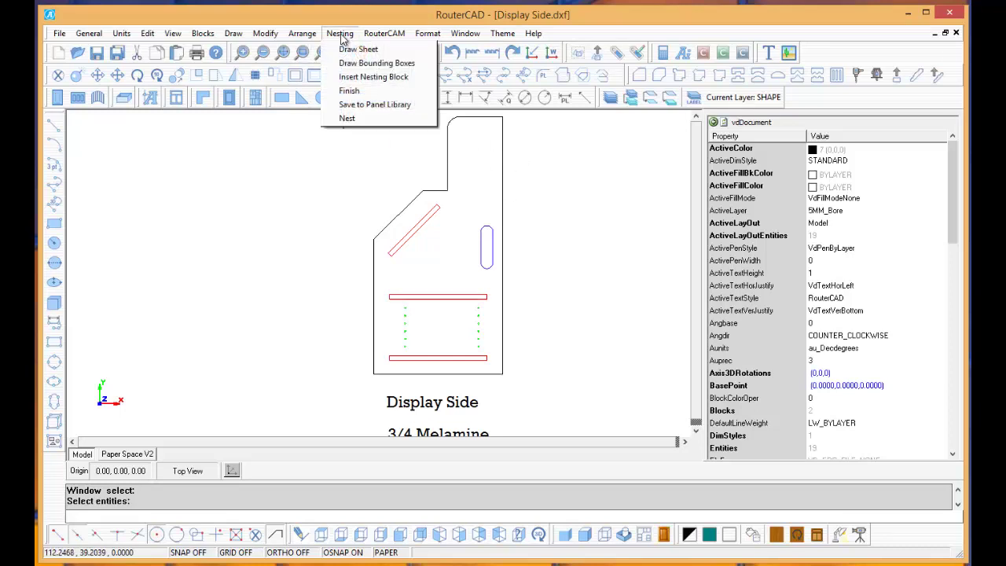
pyautogui.click(369, 63)
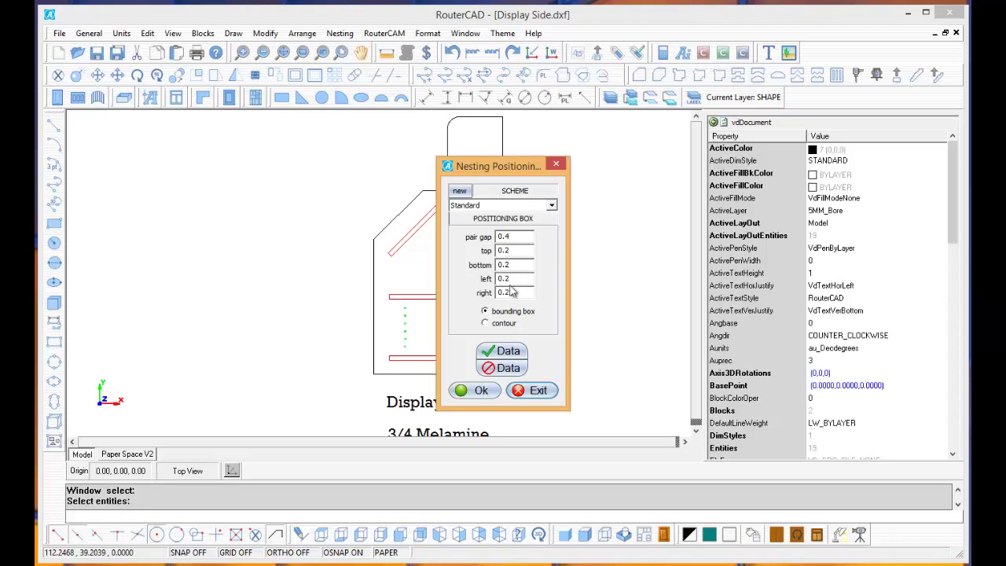
pyautogui.click(482, 390)
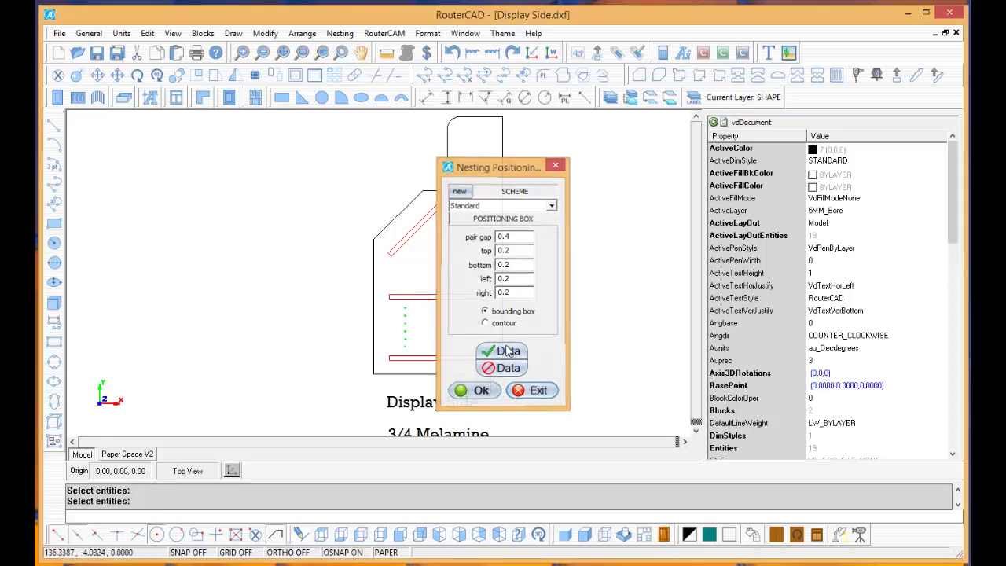
pyautogui.click(501, 279)
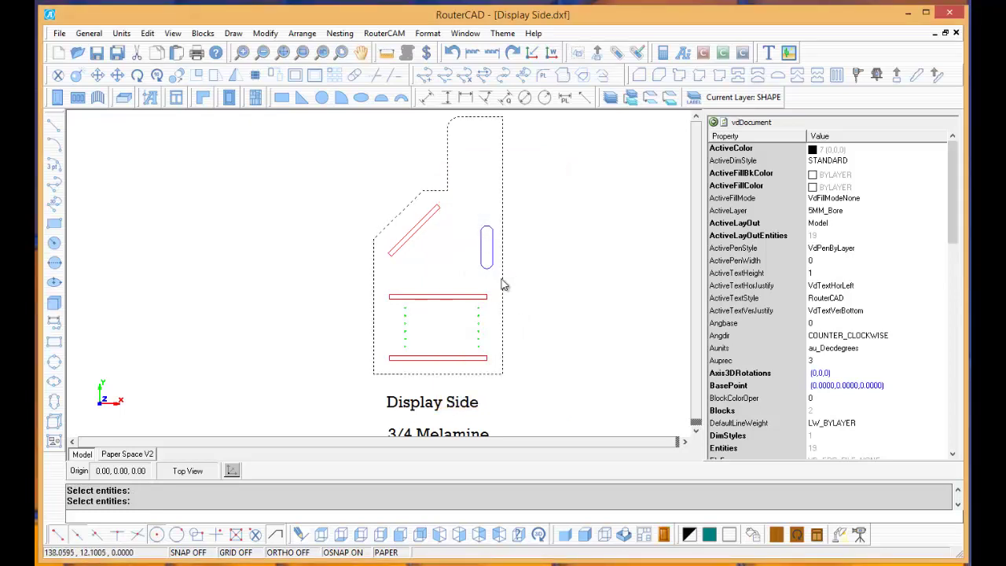
pyautogui.scroll(5, 504, 377)
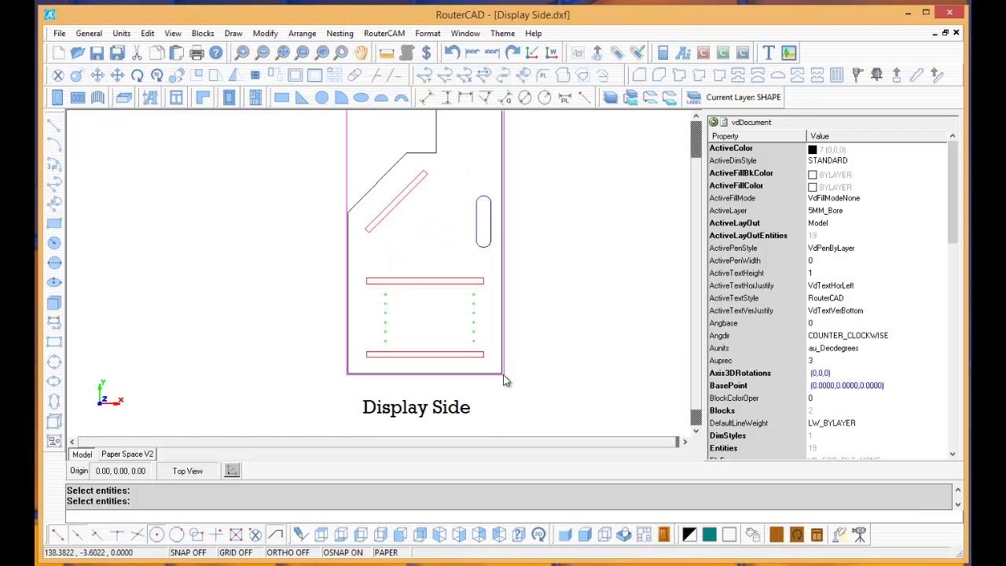
pyautogui.scroll(-4, 504, 377)
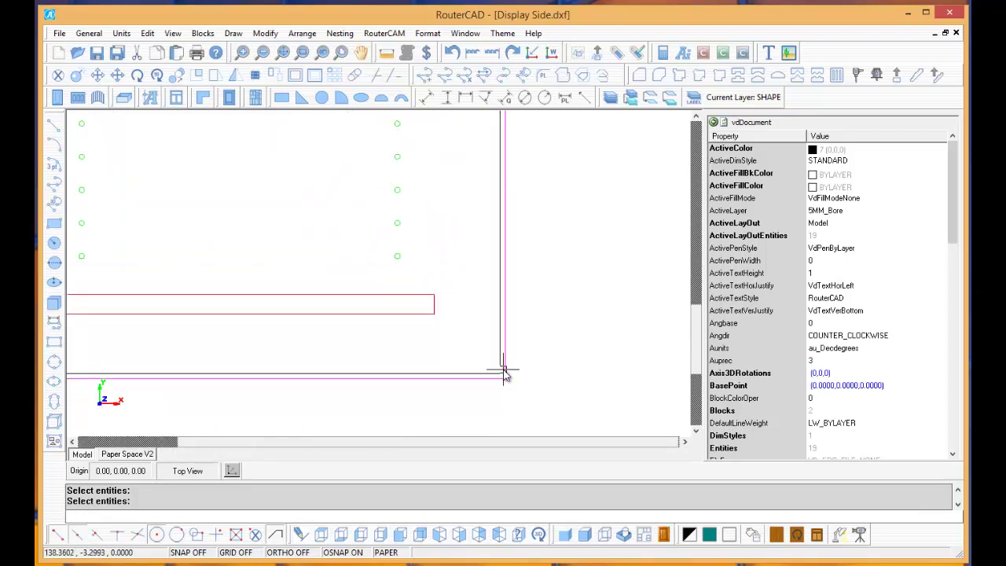
pyautogui.scroll(-2, 504, 374)
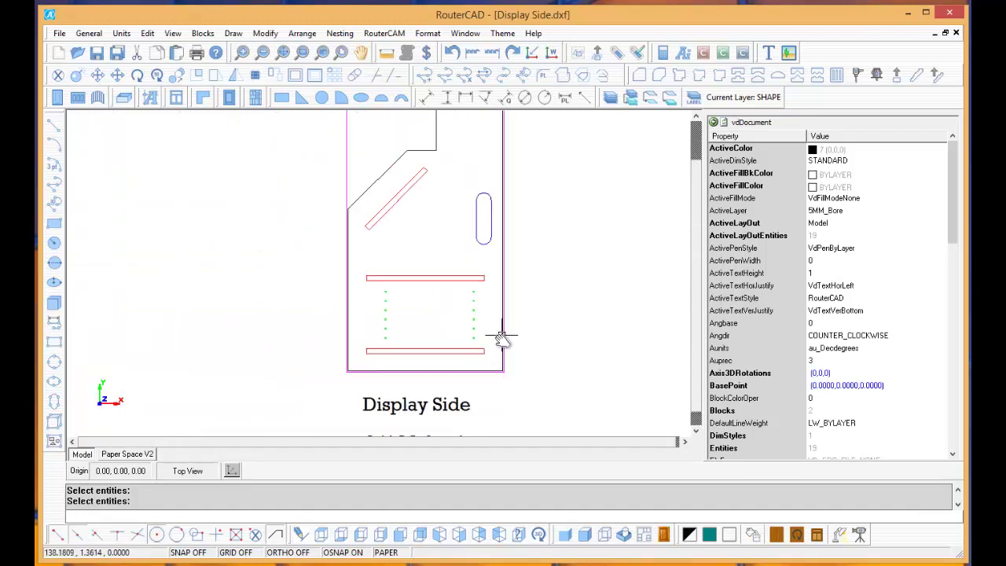
pyautogui.scroll(1, 498, 346)
pyautogui.scroll(-1, 499, 349)
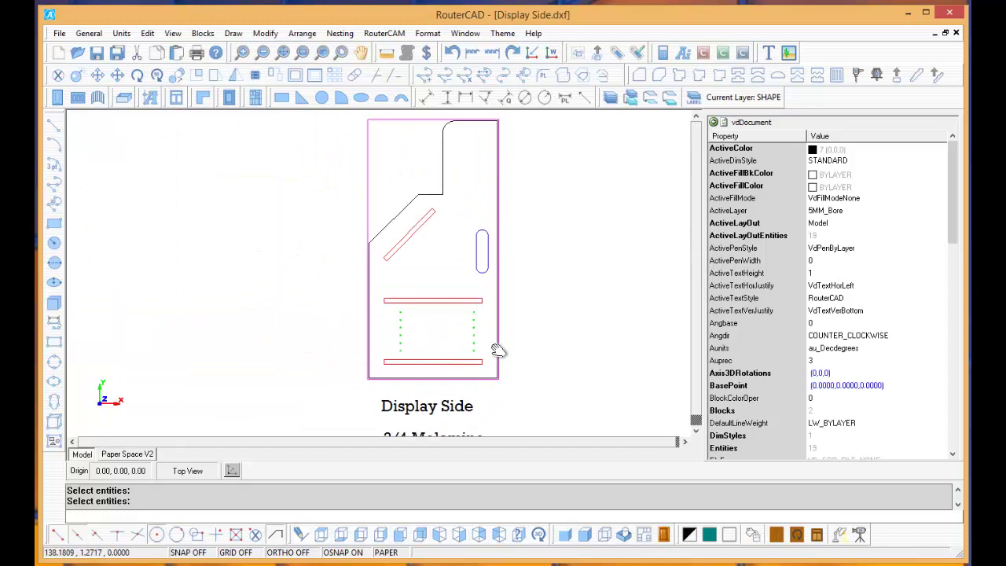
pyautogui.moveTo(498, 349); pyautogui.dragTo(494, 353, button='middle')
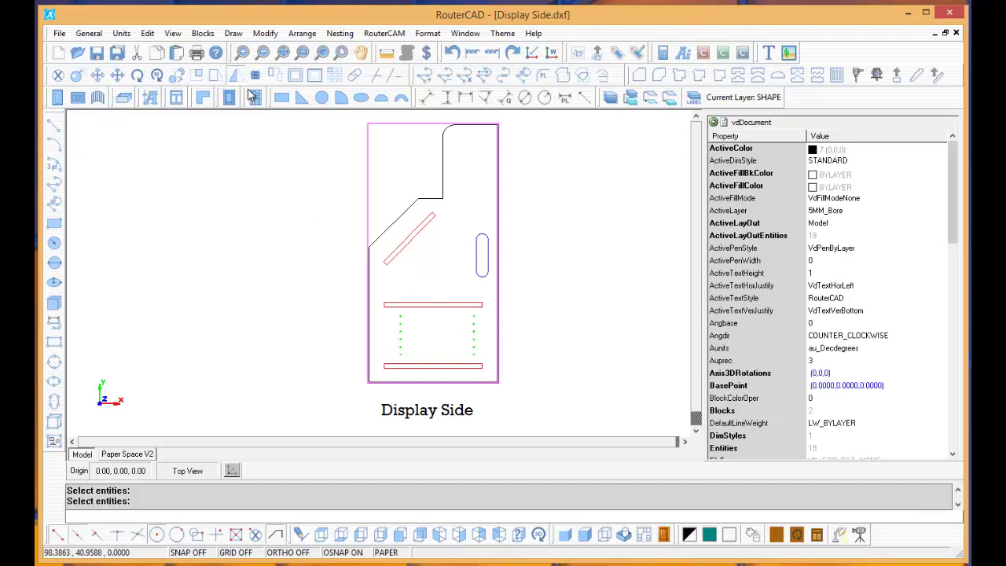
# Window-select the whole Display Side part as the objects to mirror.
pyautogui.scroll(-2, 296, 134)
pyautogui.click(328, 120)
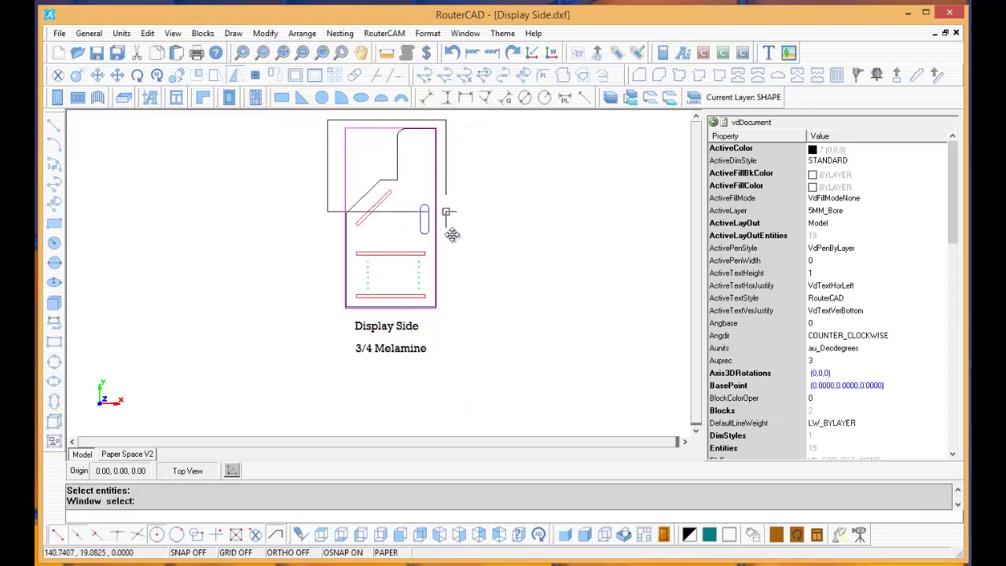
pyautogui.click(482, 312)
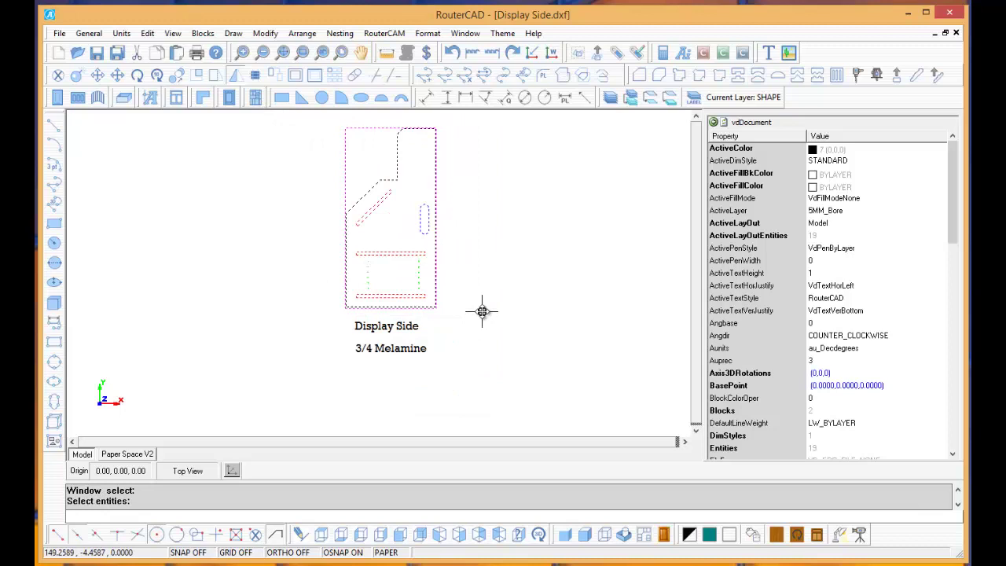
pyautogui.press('Return')
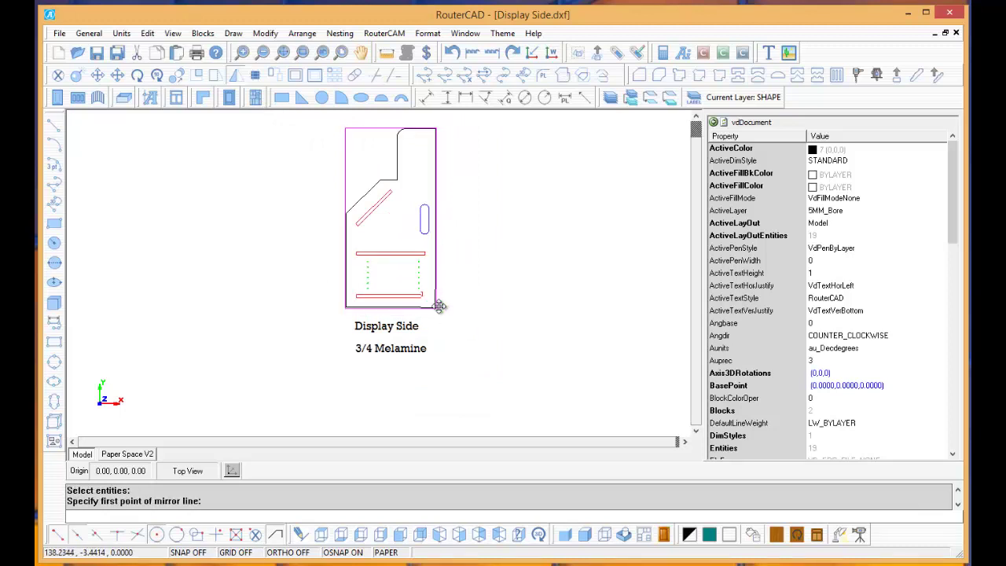
# Mirror the part across a vertical line on its right edge, keeping the original.
pyautogui.scroll(3, 441, 307)
pyautogui.scroll(2, 442, 308)
pyautogui.click(429, 315)
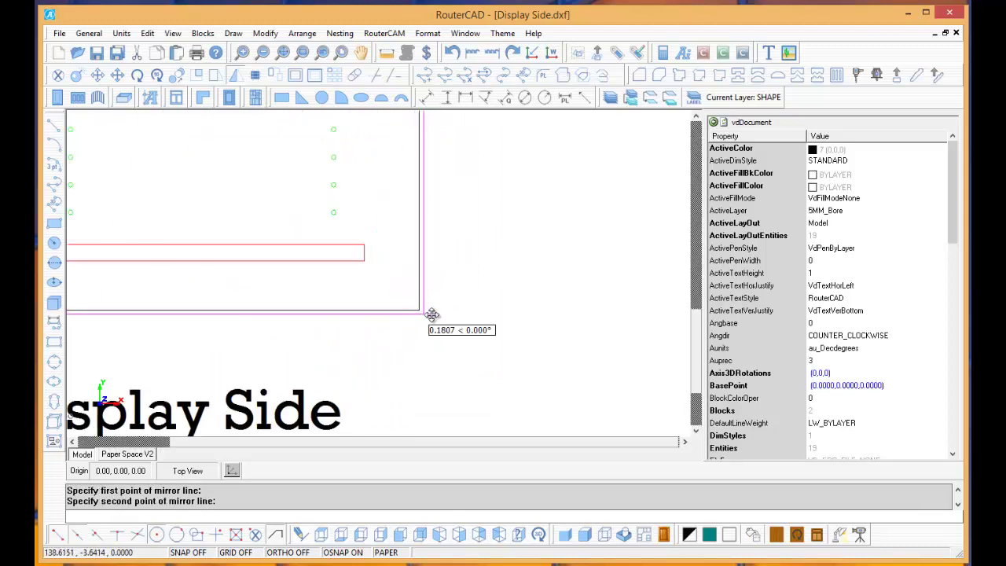
pyautogui.scroll(-2, 433, 314)
pyautogui.scroll(-3, 454, 317)
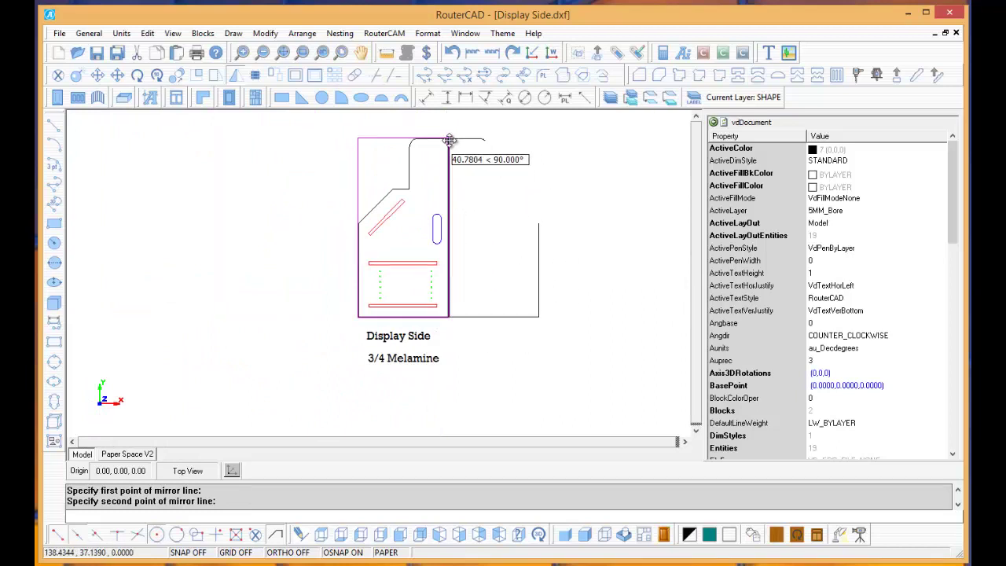
pyautogui.scroll(5, 448, 140)
pyautogui.click(453, 141)
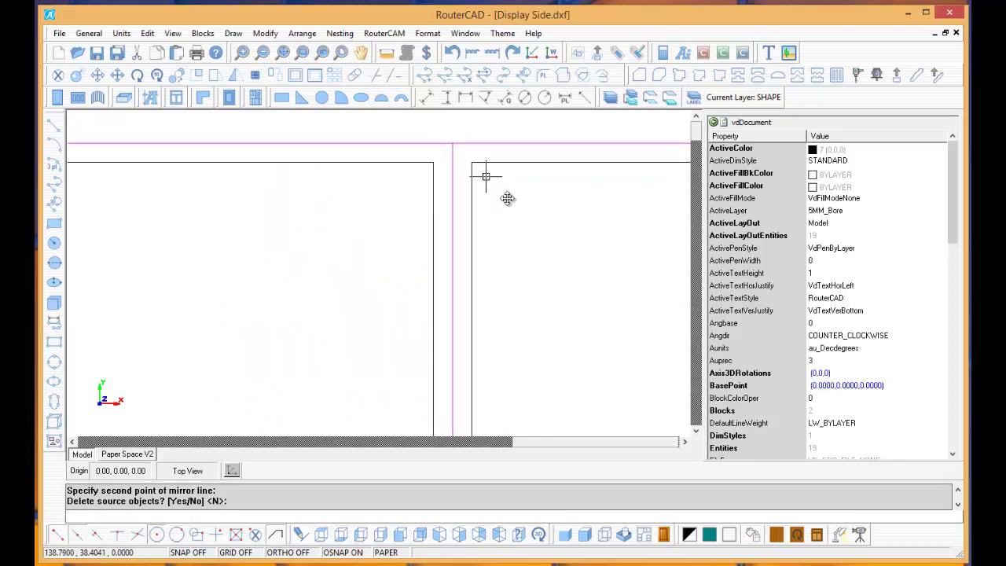
pyautogui.scroll(-2, 498, 241)
pyautogui.scroll(-3, 508, 233)
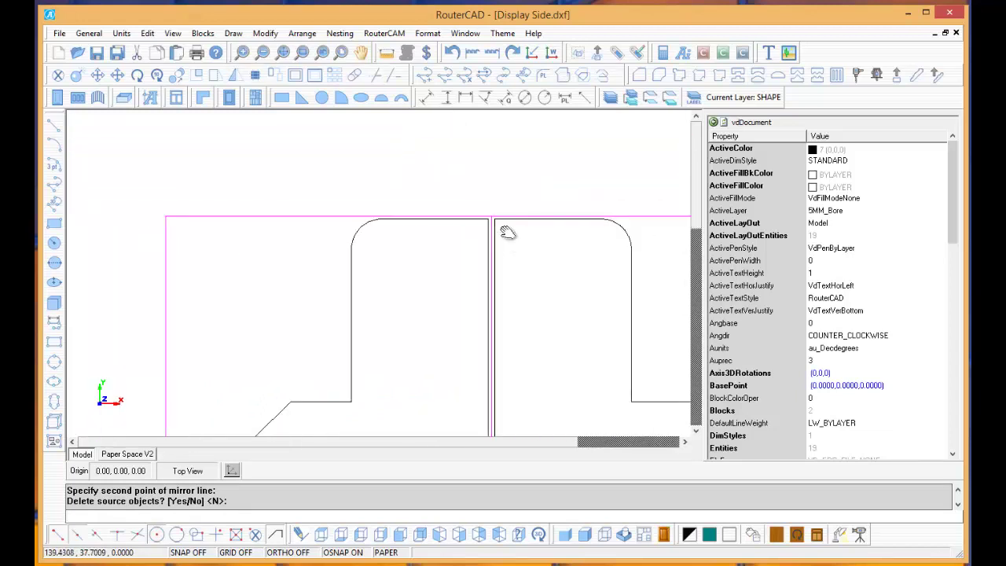
pyautogui.scroll(1, 499, 310)
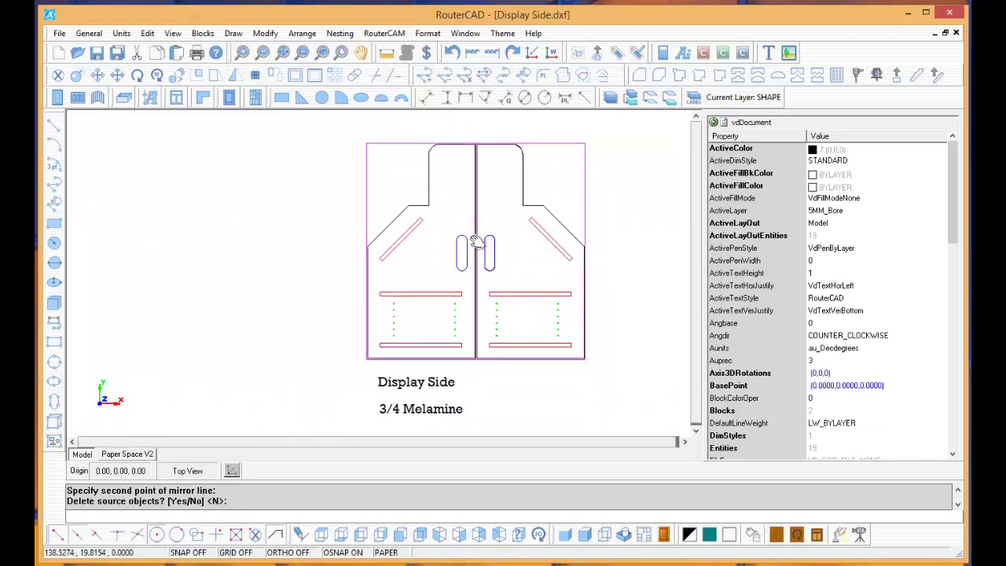
pyautogui.scroll(2, 492, 333)
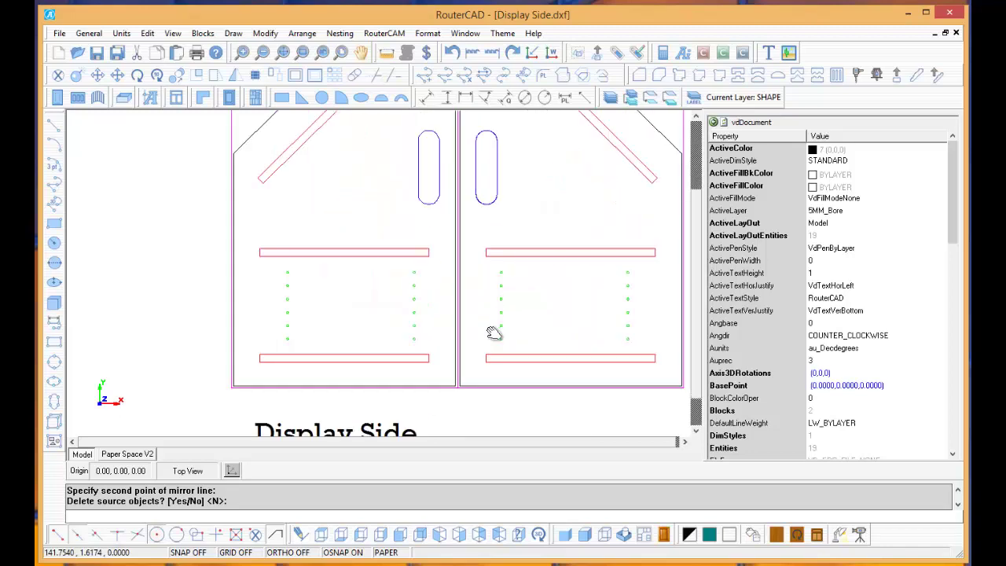
pyautogui.scroll(-2, 487, 330)
pyautogui.scroll(1, 455, 333)
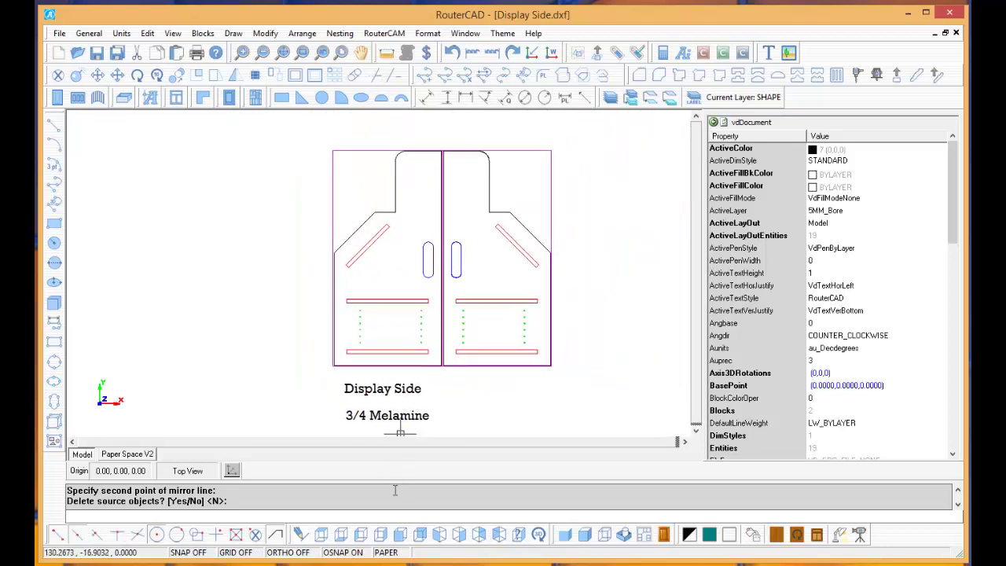
# View the mirrored pair in southeast isometric, then return to the top view.
pyautogui.click(460, 535)
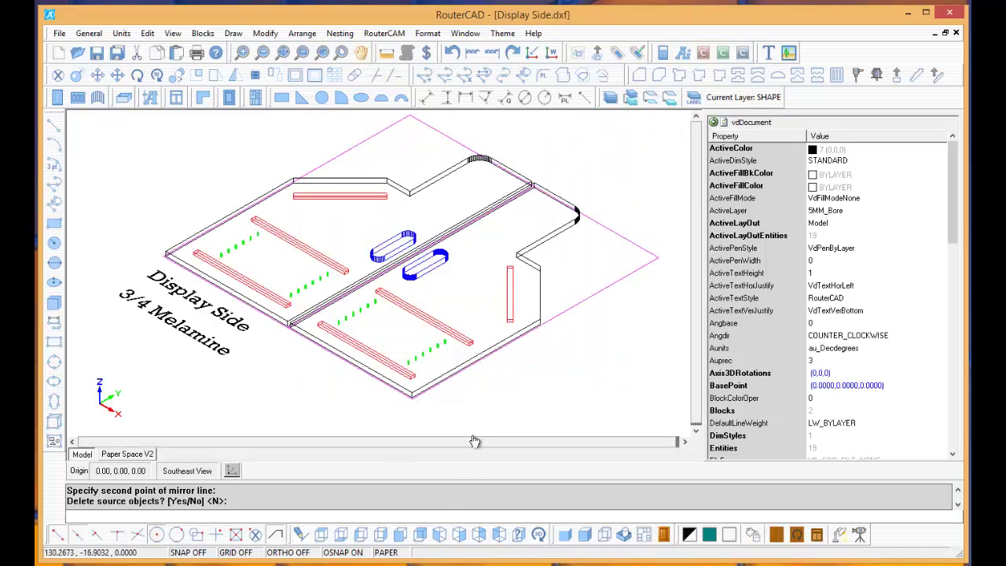
pyautogui.scroll(2, 418, 281)
pyautogui.scroll(-2, 418, 282)
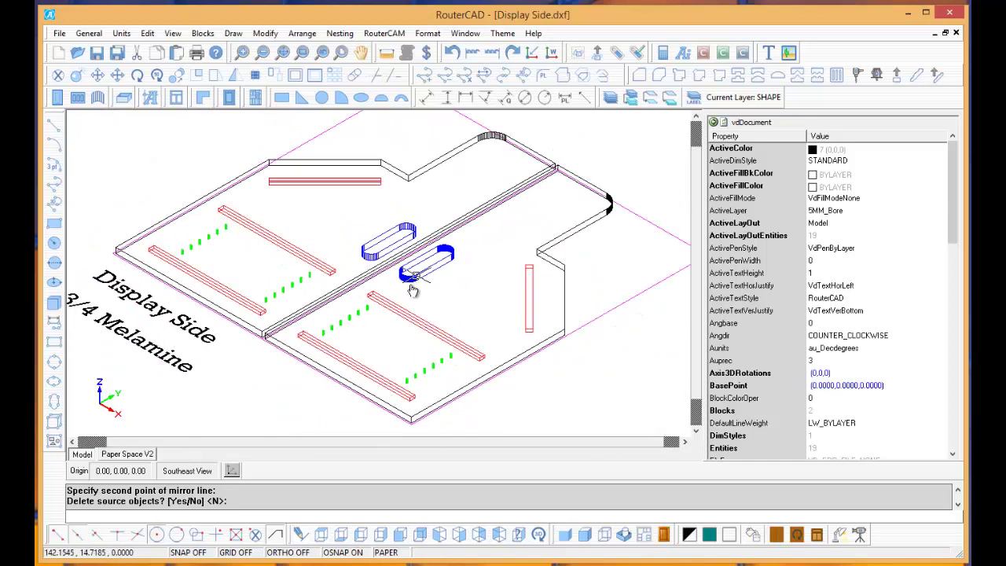
pyautogui.click(323, 536)
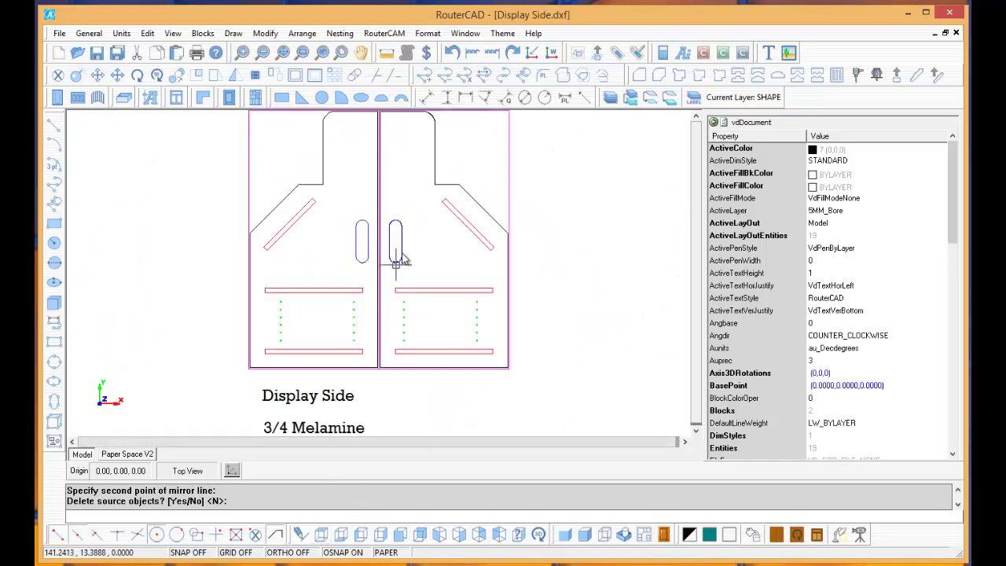
pyautogui.scroll(-2, 464, 277)
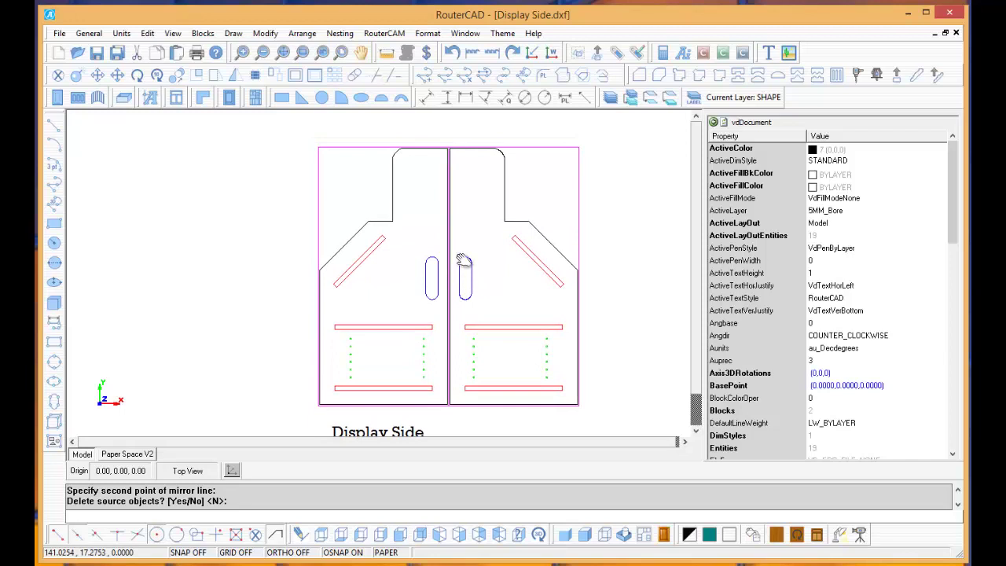
# Start RouterCAM G-Code Main and window-select both Display Side parts to load them.
pyautogui.click(388, 36)
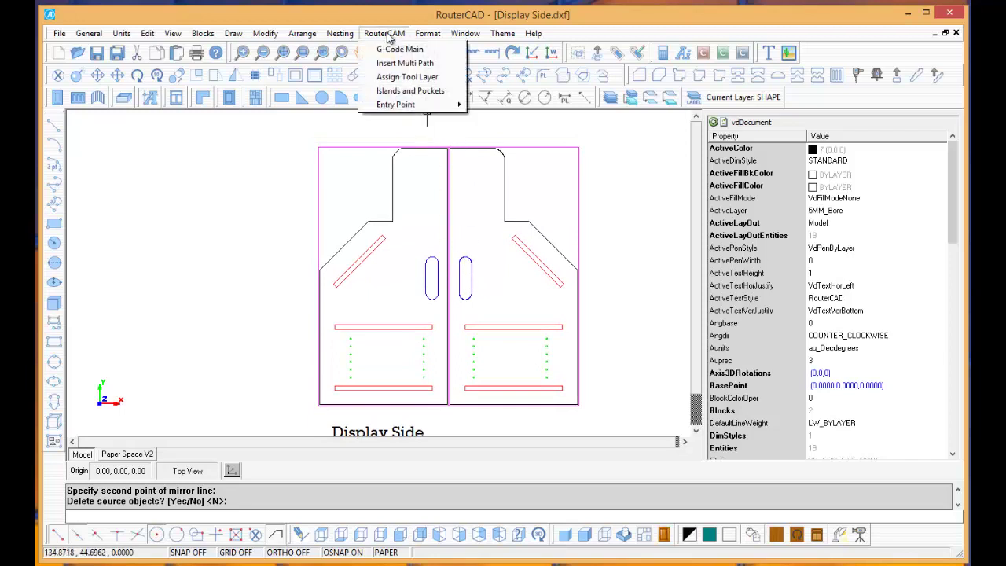
pyautogui.click(390, 48)
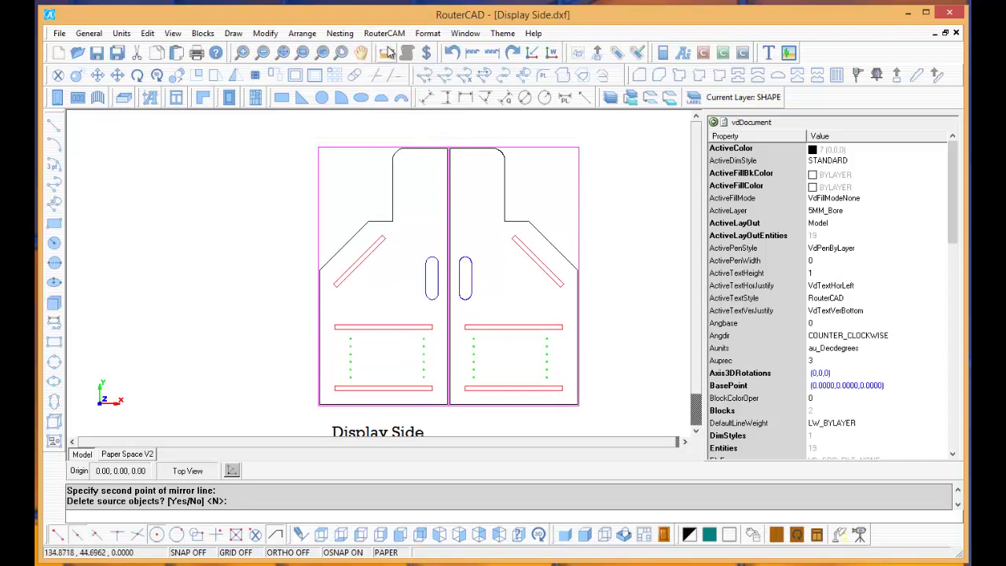
pyautogui.click(300, 132)
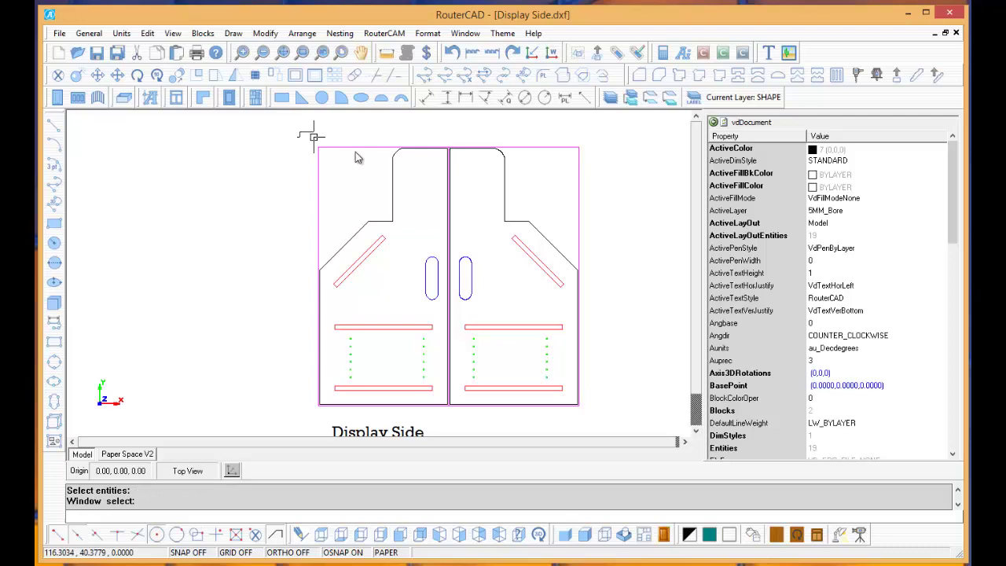
pyautogui.click(605, 409)
pyautogui.rightClick(605, 409)
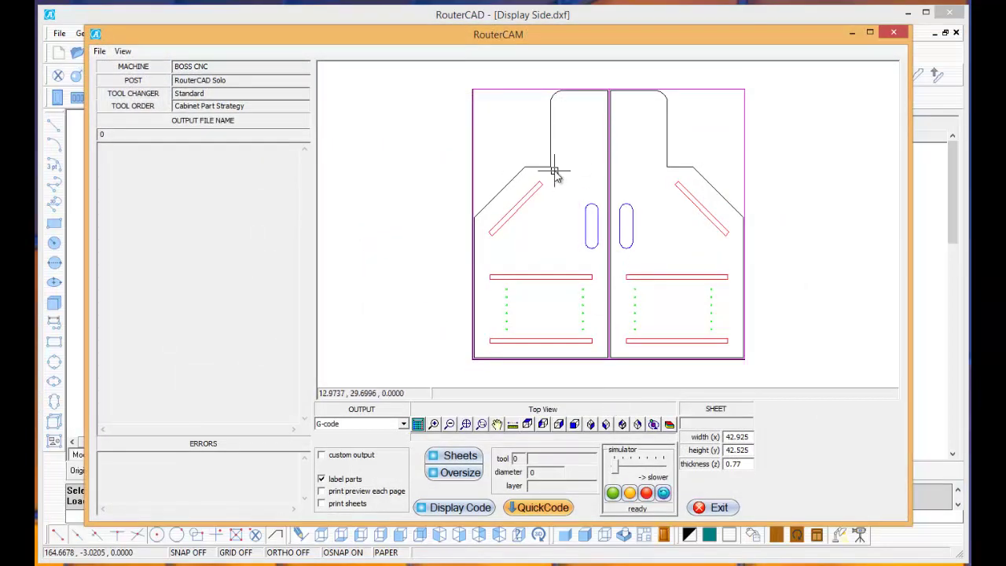
# Display the generated G-code for the panel pair and start the 3-D cutting simulation.
pyautogui.click(458, 508)
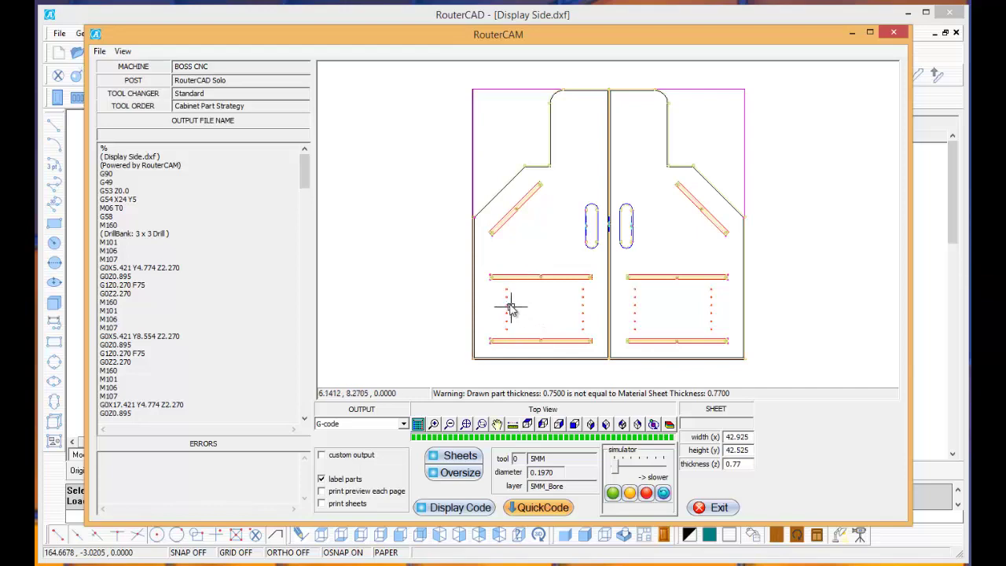
pyautogui.scroll(2, 511, 308)
pyautogui.scroll(-3, 511, 308)
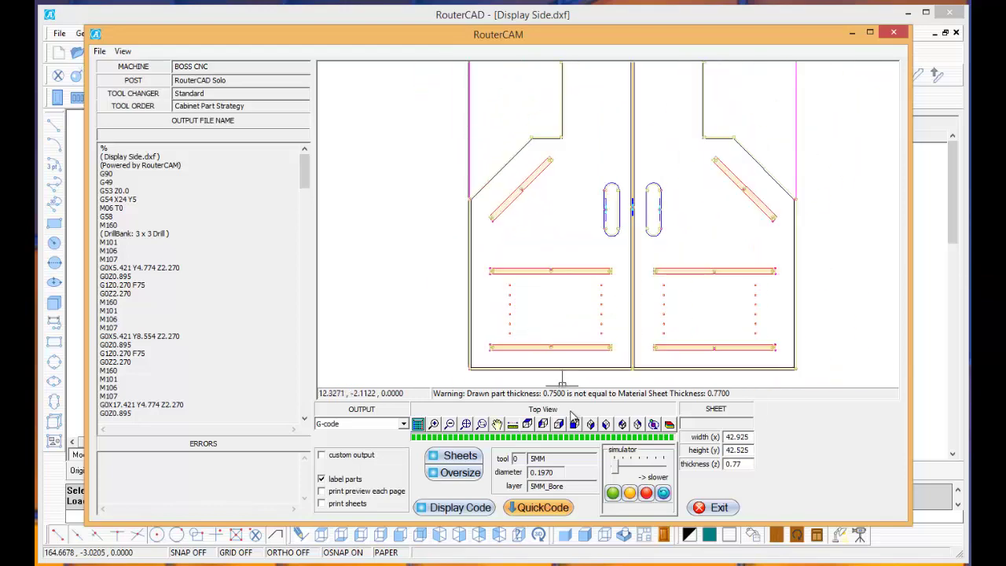
pyautogui.click(612, 493)
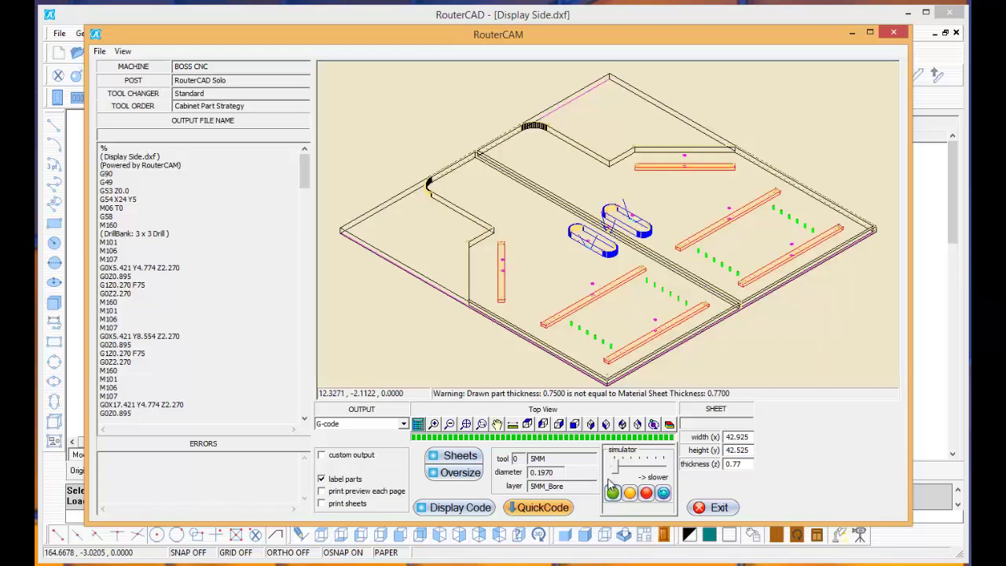